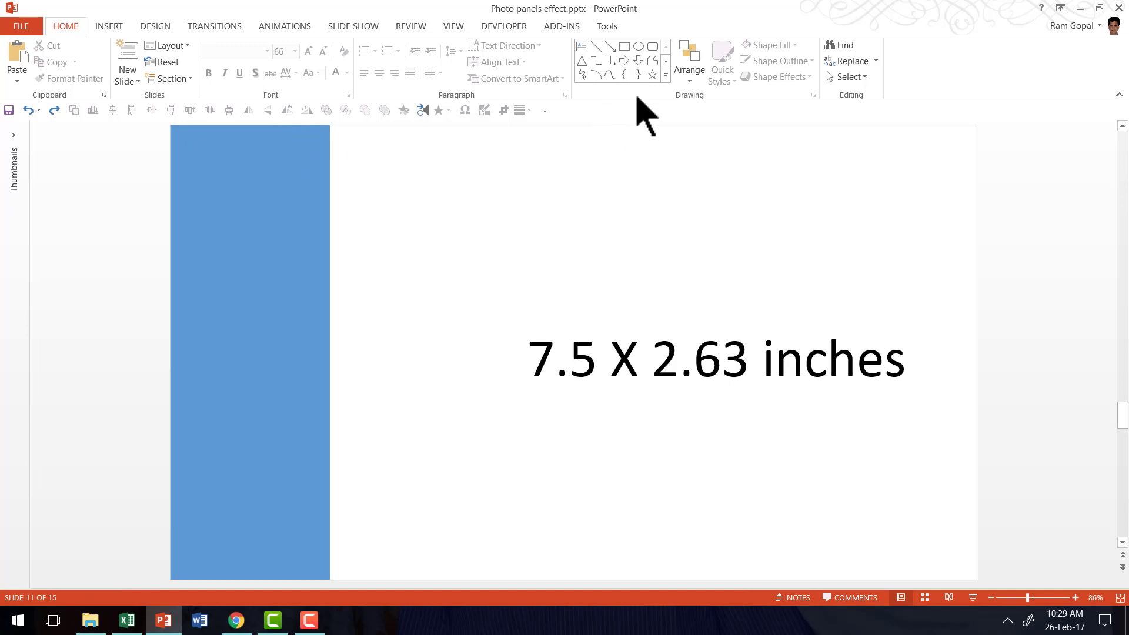
# Step: Draw a tall rectangle beside the blue panel and set its width to 2.63 inches
pyautogui.click(666, 76)
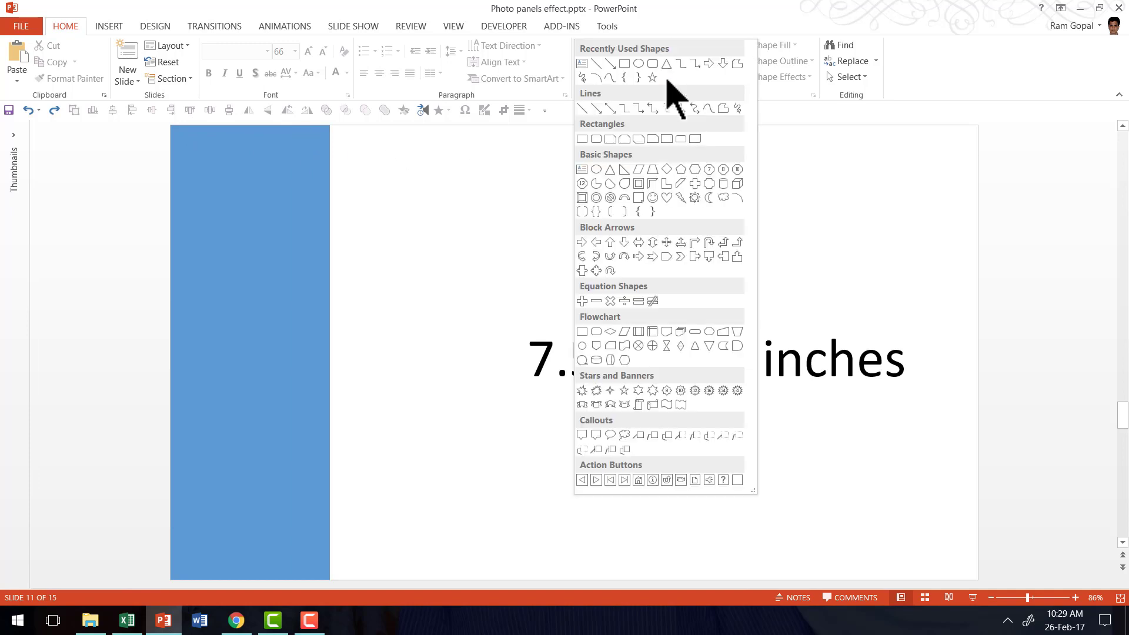
pyautogui.click(582, 139)
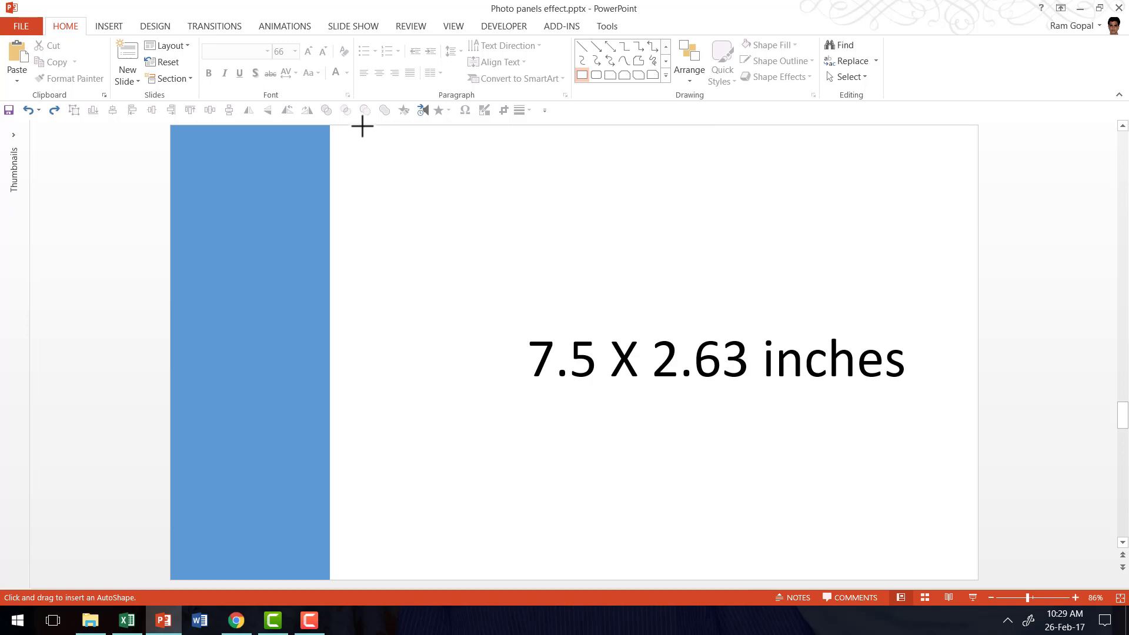
pyautogui.moveTo(363, 125)
pyautogui.mouseDown()
pyautogui.moveTo(557, 433)
pyautogui.moveTo(497, 580)
pyautogui.mouseUp()
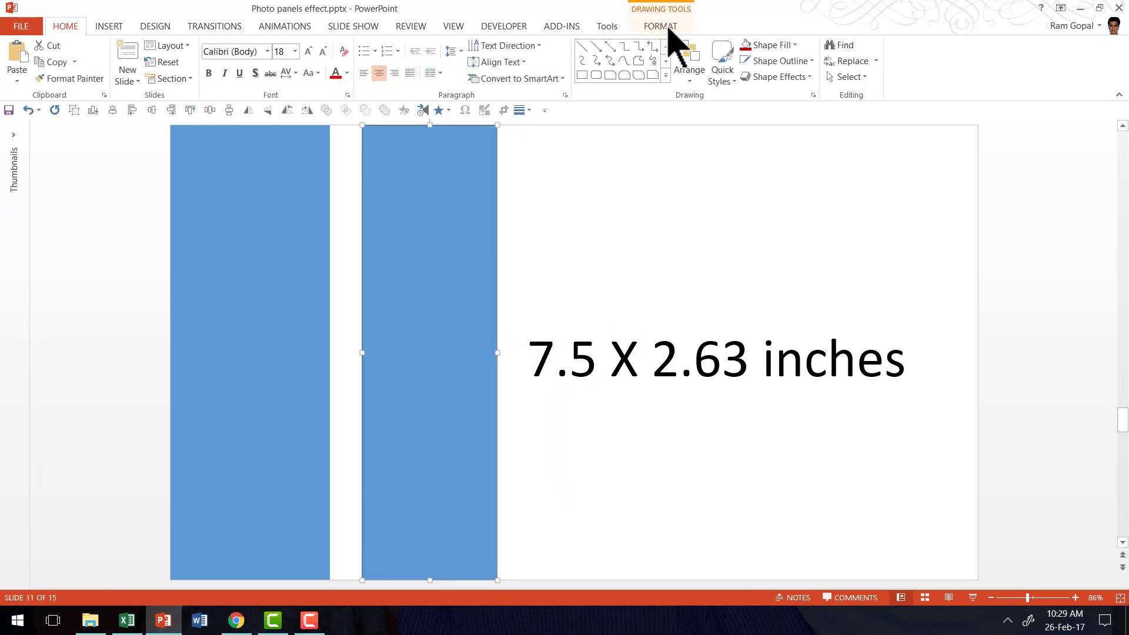
pyautogui.click(670, 29)
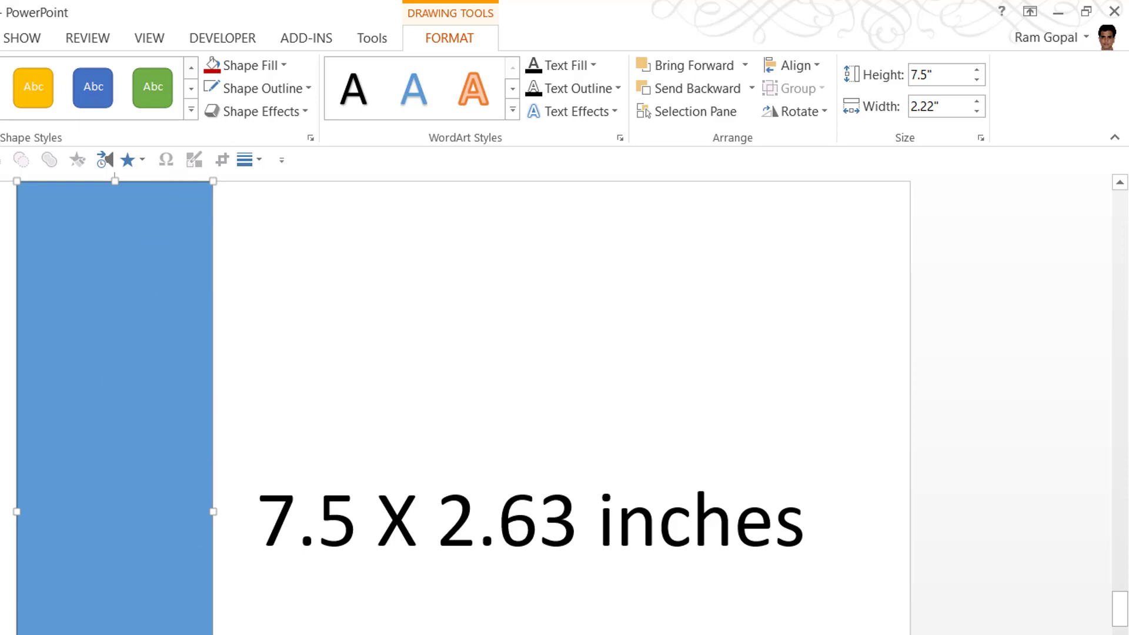
pyautogui.click(943, 107)
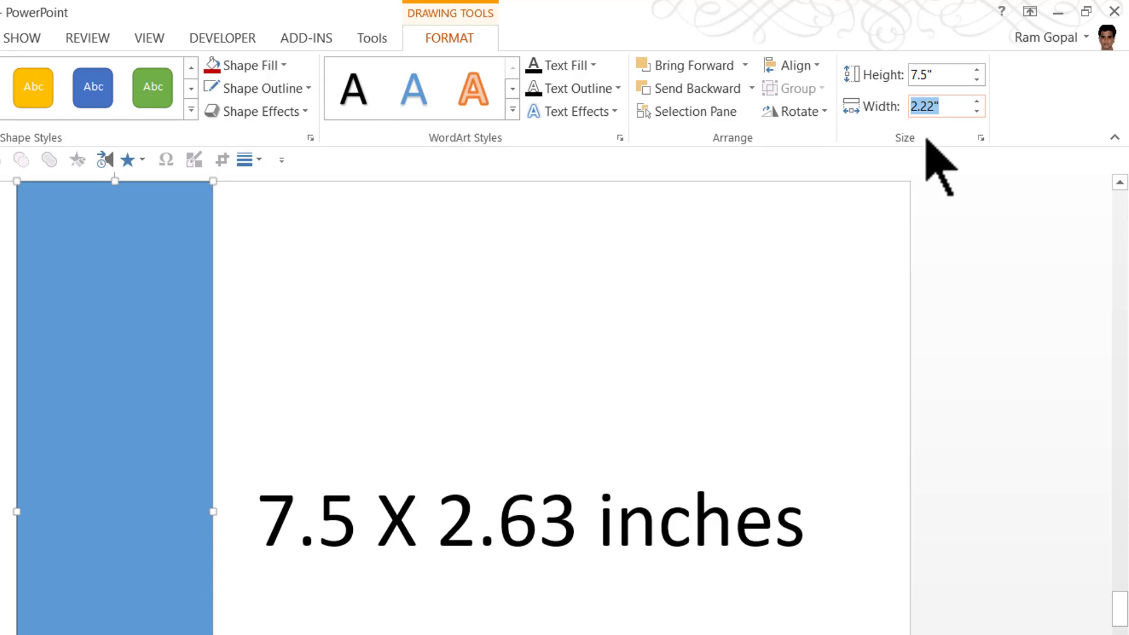
pyautogui.write('2.63')
pyautogui.press('Return')
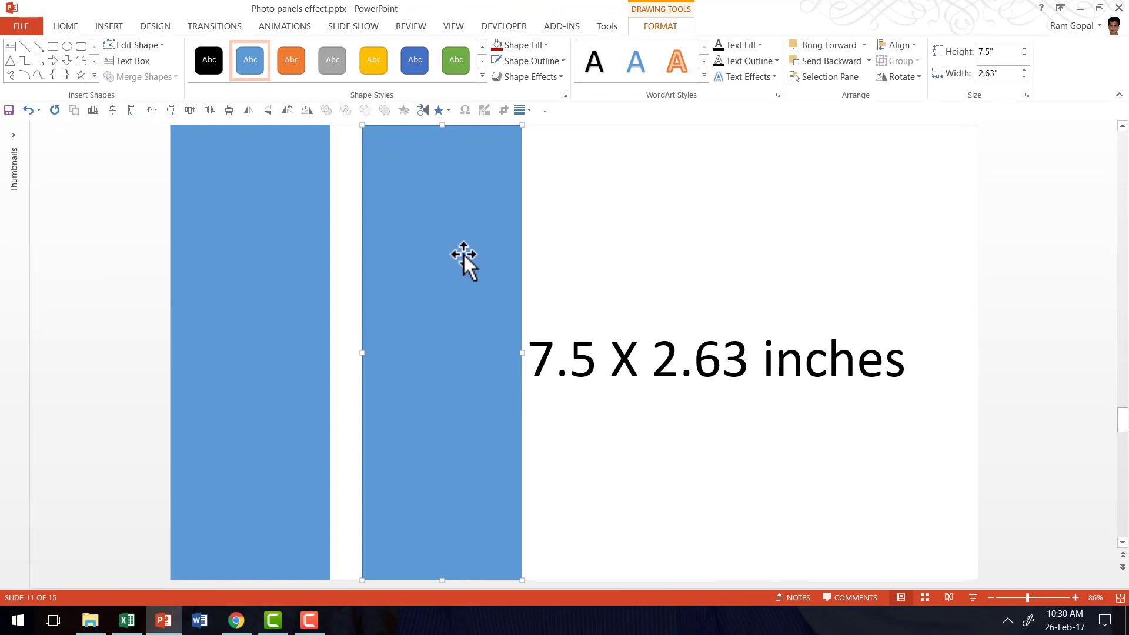
# Step: Give the new rectangle a gold fill and a white outline
pyautogui.click(536, 47)
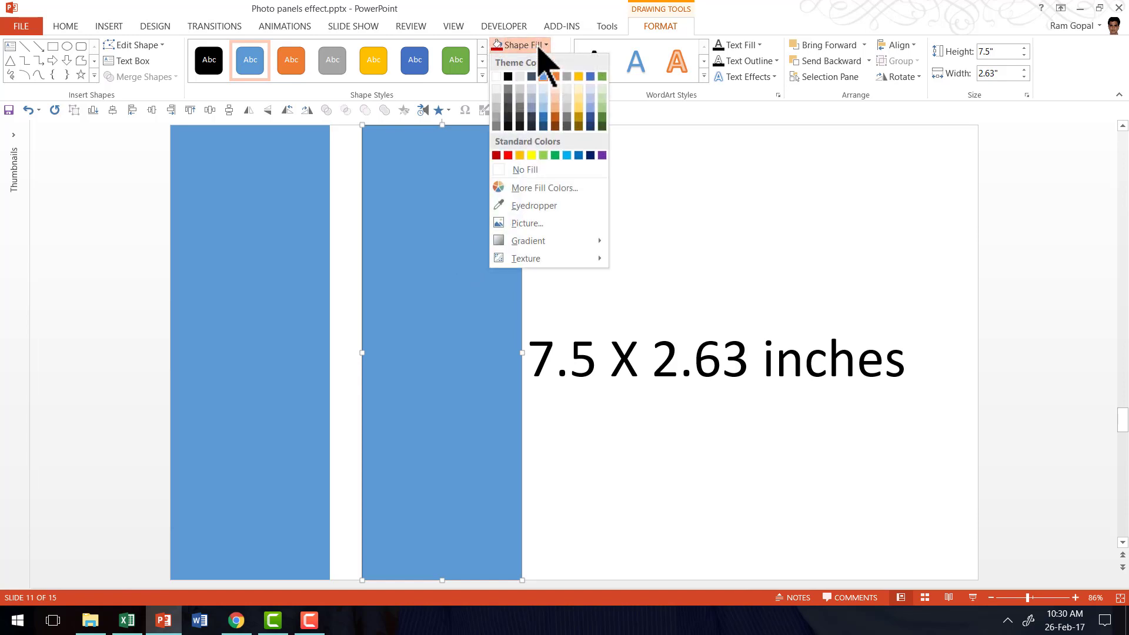
pyautogui.click(520, 156)
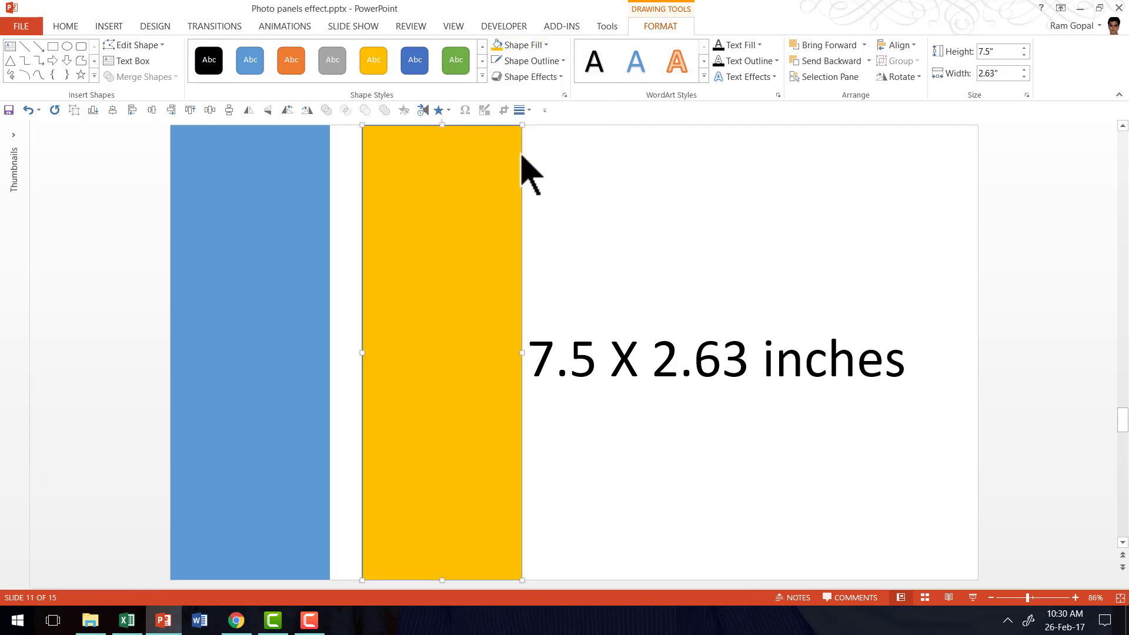
pyautogui.click(540, 61)
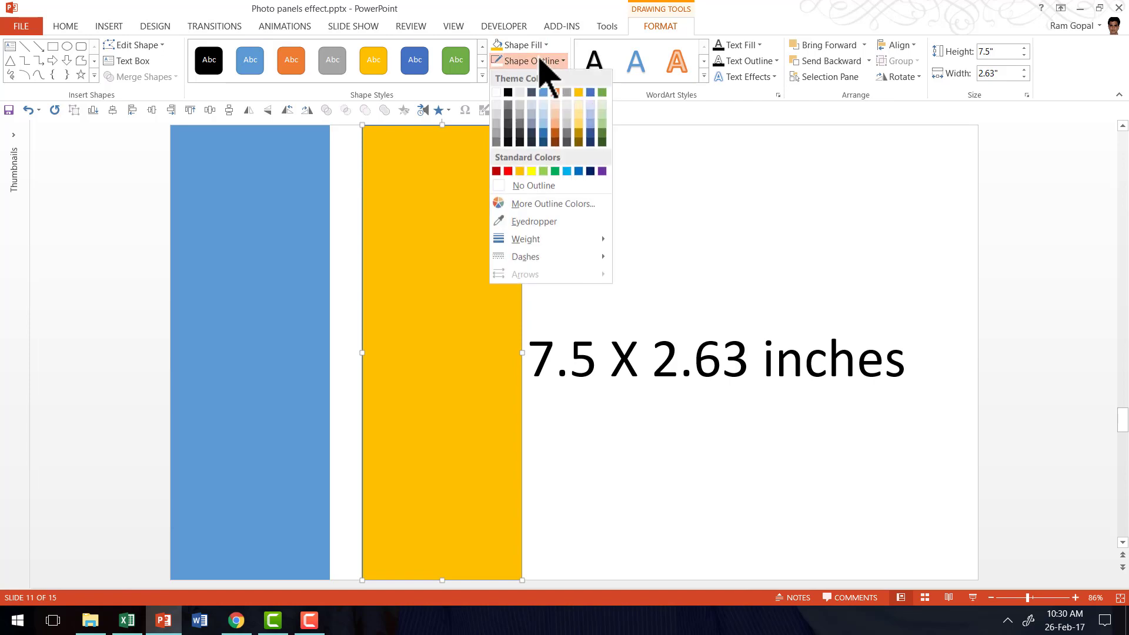
pyautogui.click(499, 93)
# Step: Raise the gold fill's transparency to about 44% in Format Shape
pyautogui.rightClick(482, 186)
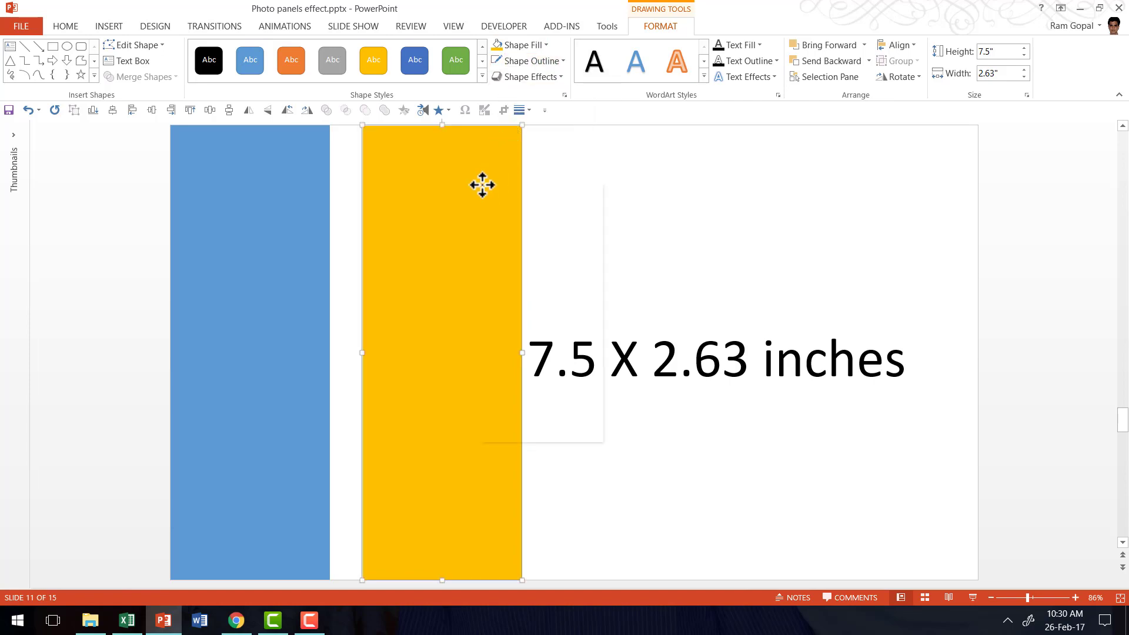
pyautogui.click(535, 433)
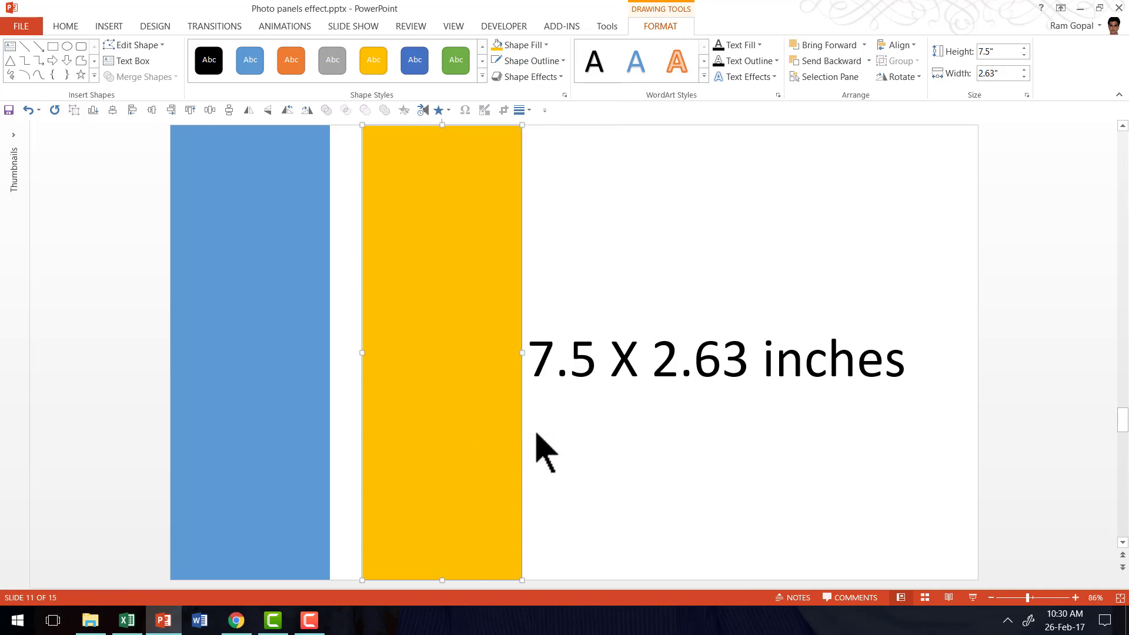
pyautogui.moveTo(975, 363); pyautogui.dragTo(1012, 363)
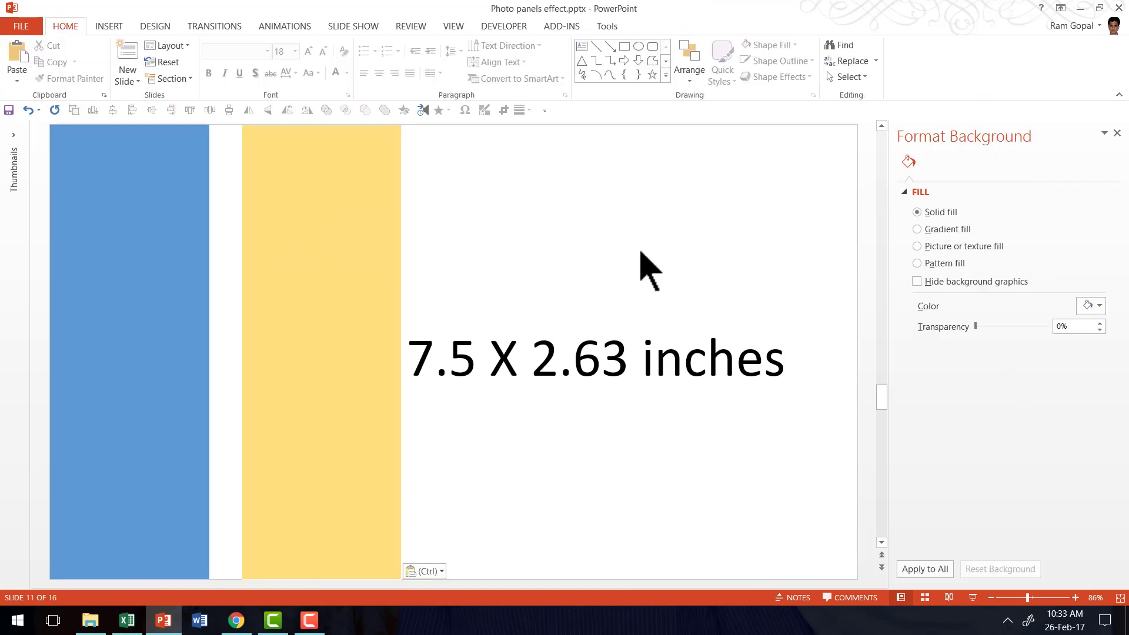
# Step: Copy the pale yellow panel and paste it onto blank slide 12
pyautogui.click(299, 238)
pyautogui.rightClick(299, 238)
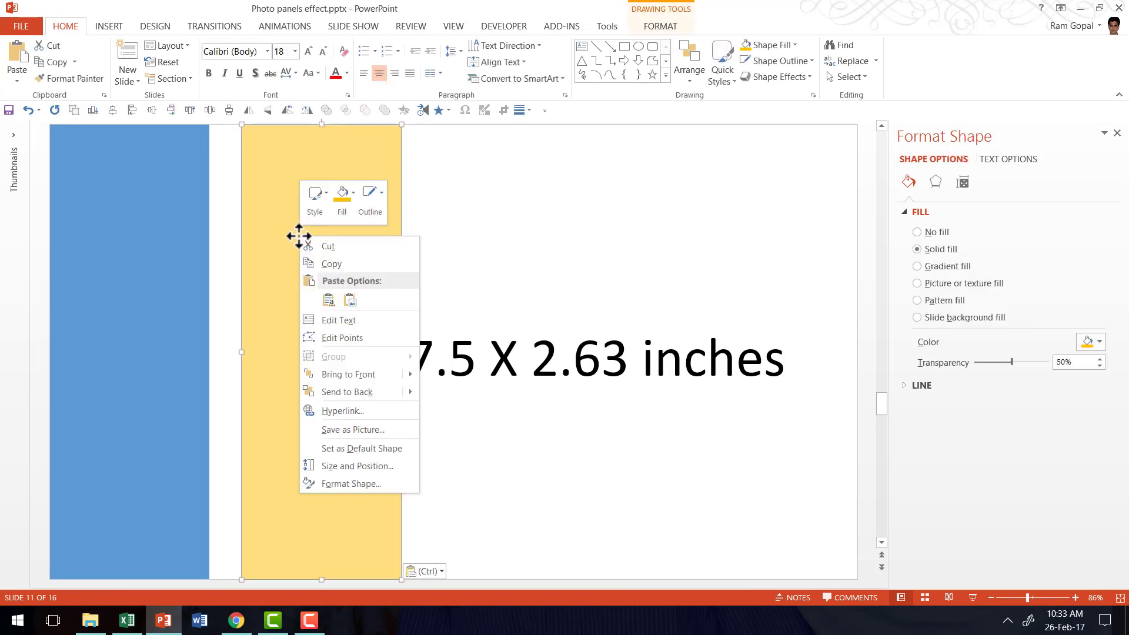
pyautogui.click(332, 265)
pyautogui.click(540, 277)
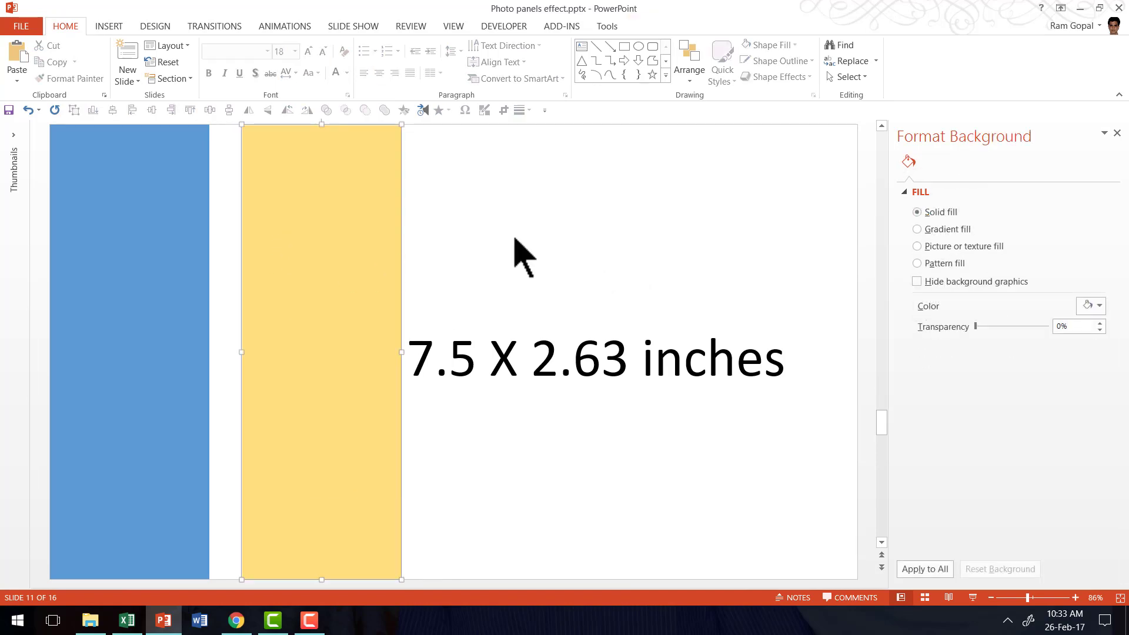
pyautogui.scroll(-1, 515, 238)
pyautogui.rightClick(514, 239)
pyautogui.click(538, 259)
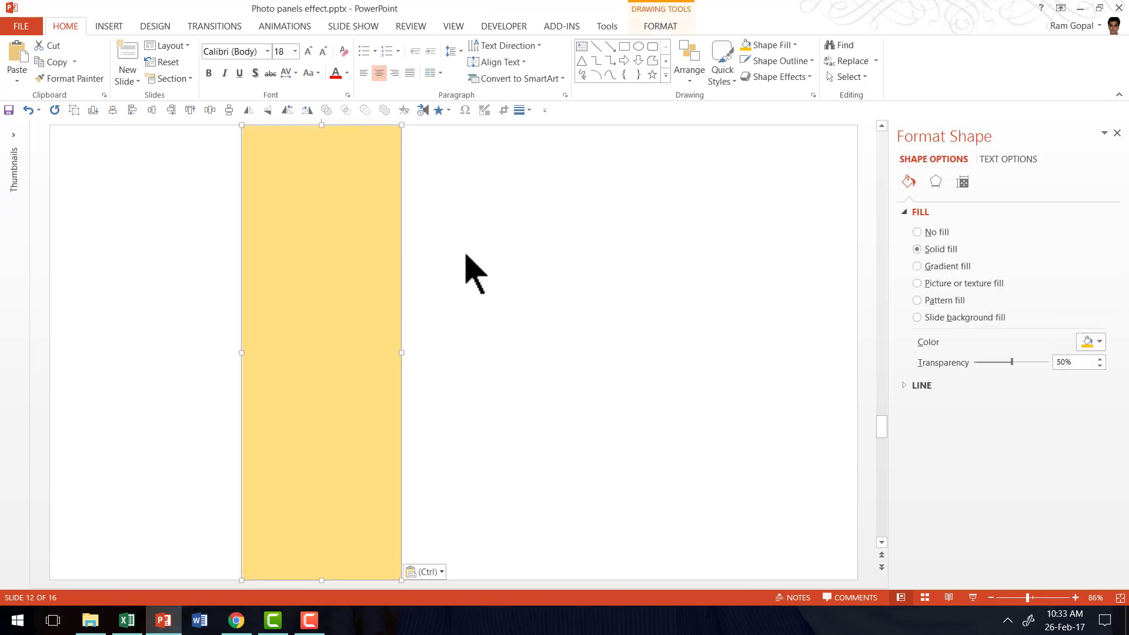
pyautogui.click(466, 256)
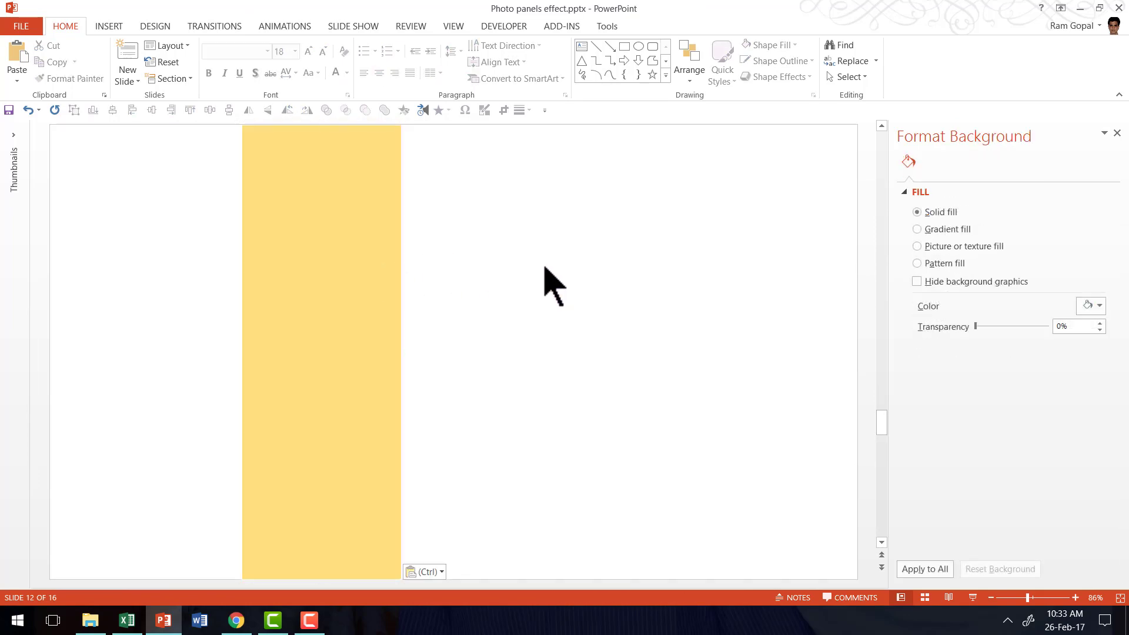
# Step: Cut the Statue of Liberty photo from slide 10
pyautogui.scroll(1, 546, 268)
pyautogui.scroll(1, 553, 285)
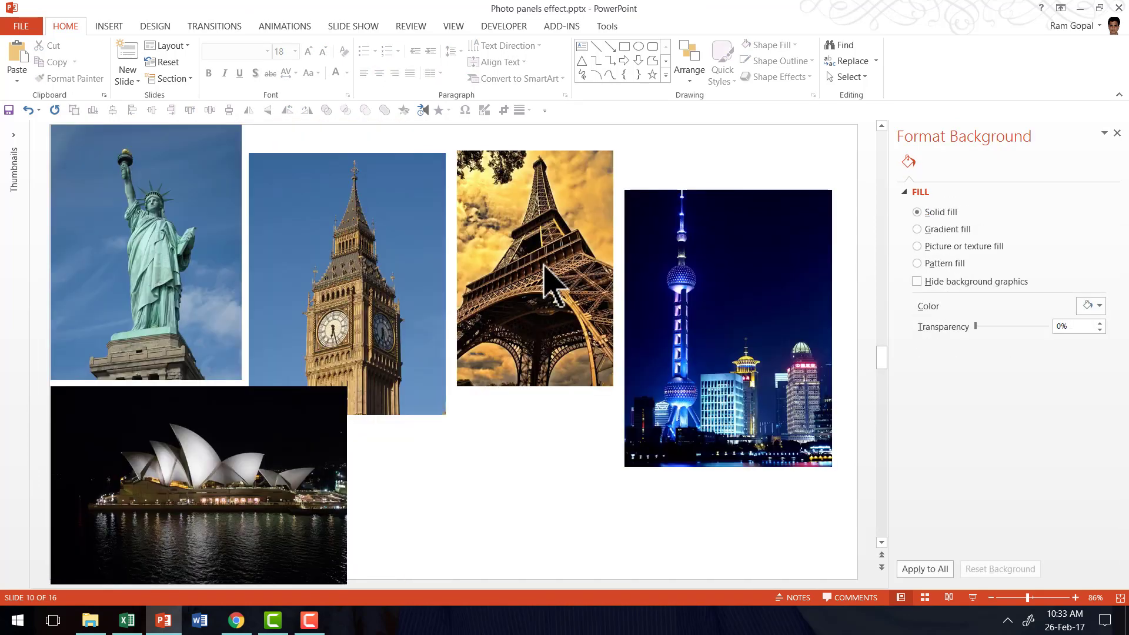
pyautogui.click(183, 248)
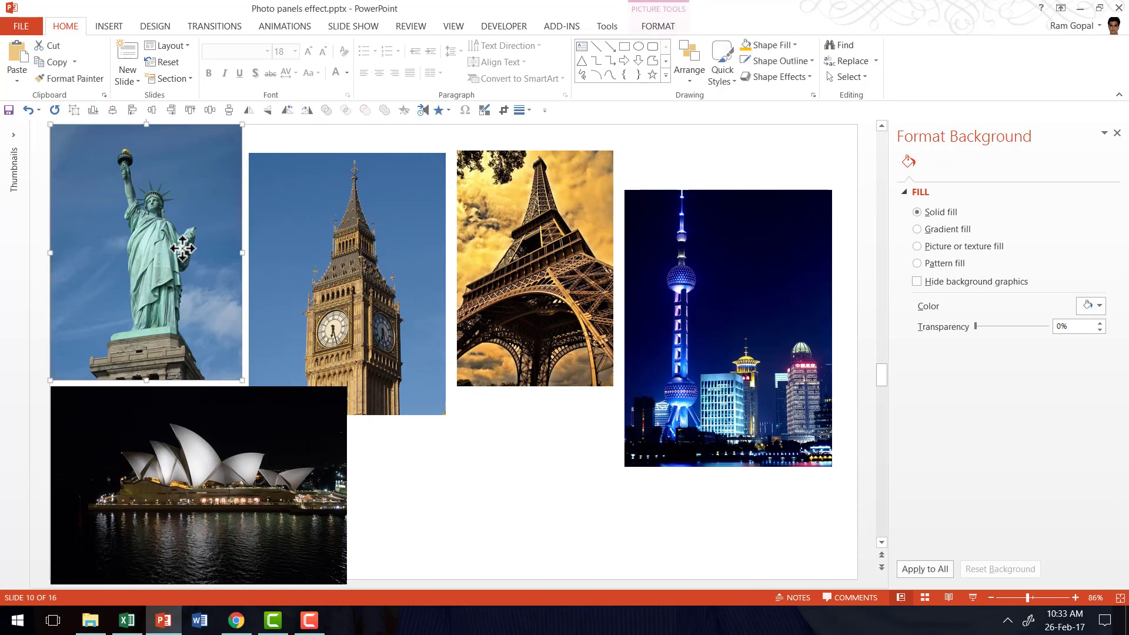
pyautogui.rightClick(182, 249)
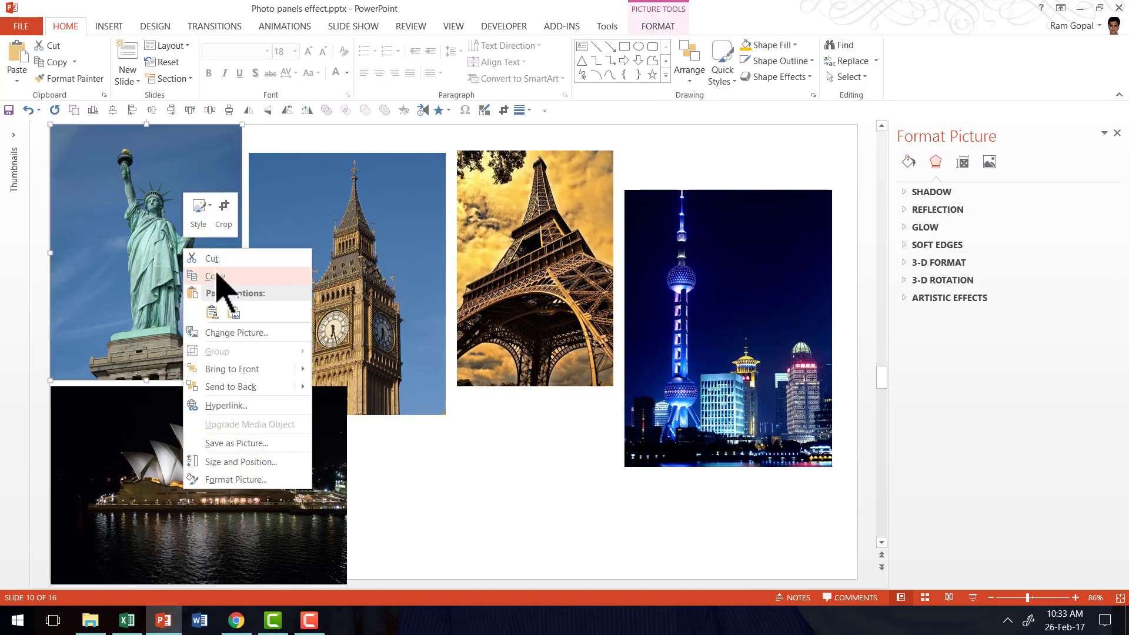
pyautogui.click(212, 259)
pyautogui.scroll(-1, 338, 287)
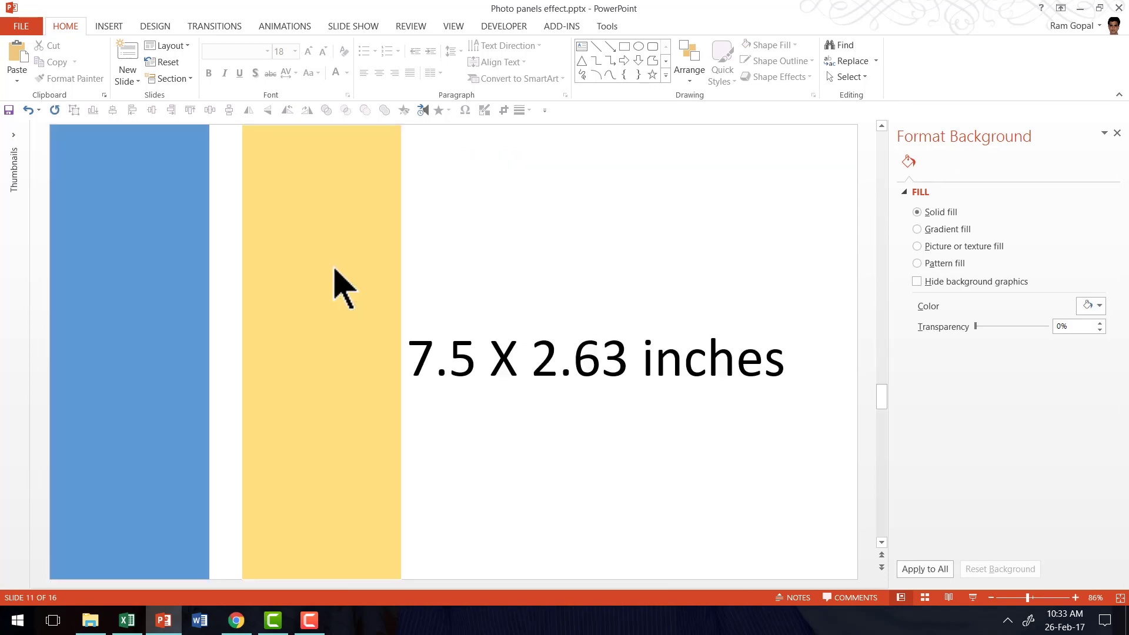
pyautogui.scroll(-1, 334, 269)
# Step: Paste the Statue of Liberty photo on slide 12, enlarge it to full height, and move it right of the yellow panel
pyautogui.rightClick(484, 248)
pyautogui.click(507, 277)
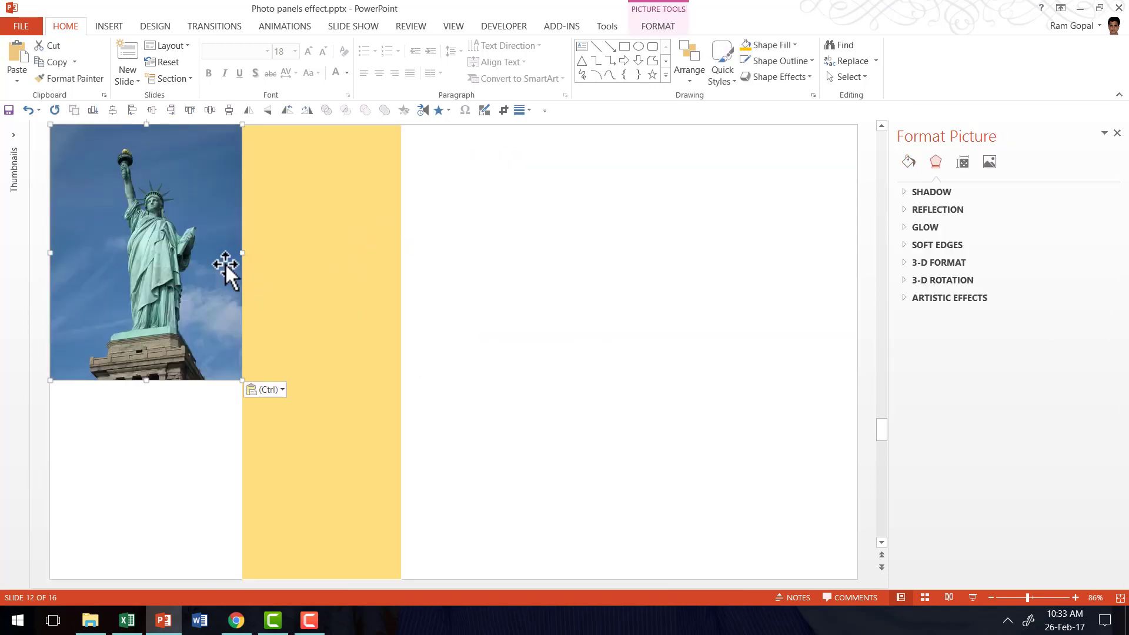
pyautogui.moveTo(106, 156)
pyautogui.mouseDown()
pyautogui.moveTo(147, 189)
pyautogui.moveTo(104, 157)
pyautogui.mouseUp()
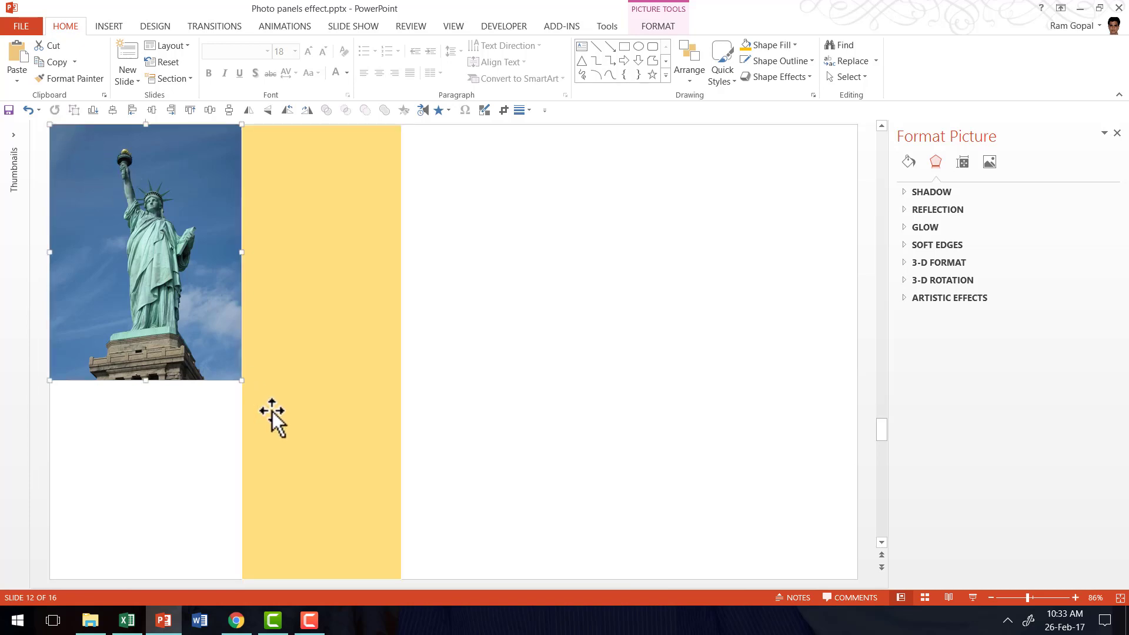
pyautogui.moveTo(240, 378); pyautogui.dragTo(378, 578)
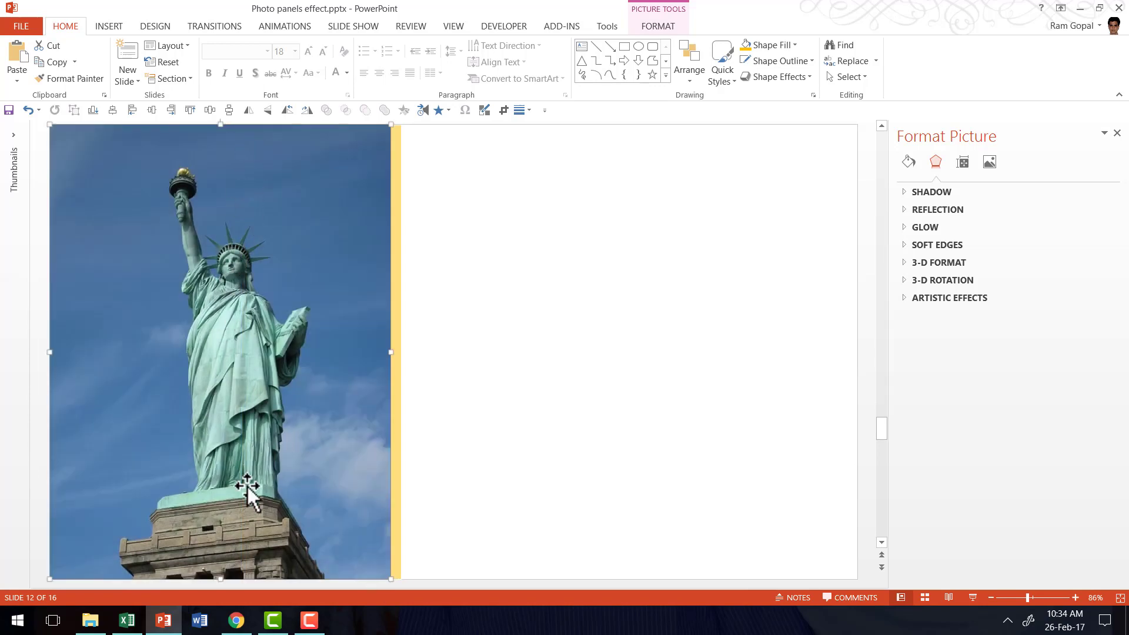
pyautogui.moveTo(182, 303); pyautogui.dragTo(569, 300)
pyautogui.click(340, 167)
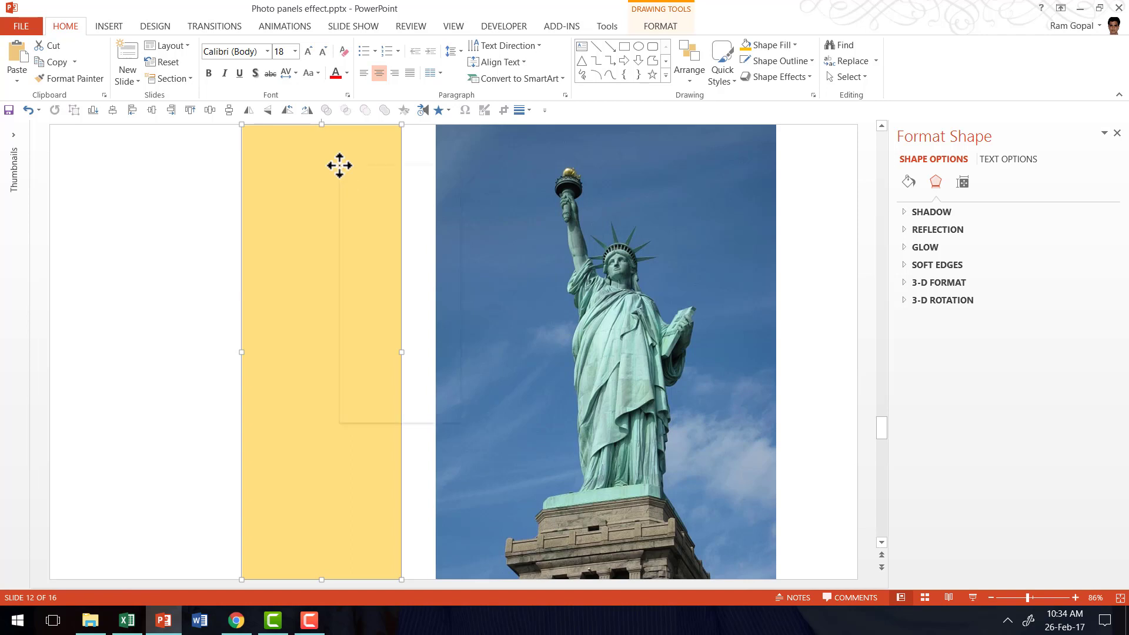
# Step: Bring the yellow panel to front, centre it over the statue, and select it with the photo
pyautogui.rightClick(339, 166)
pyautogui.click(388, 302)
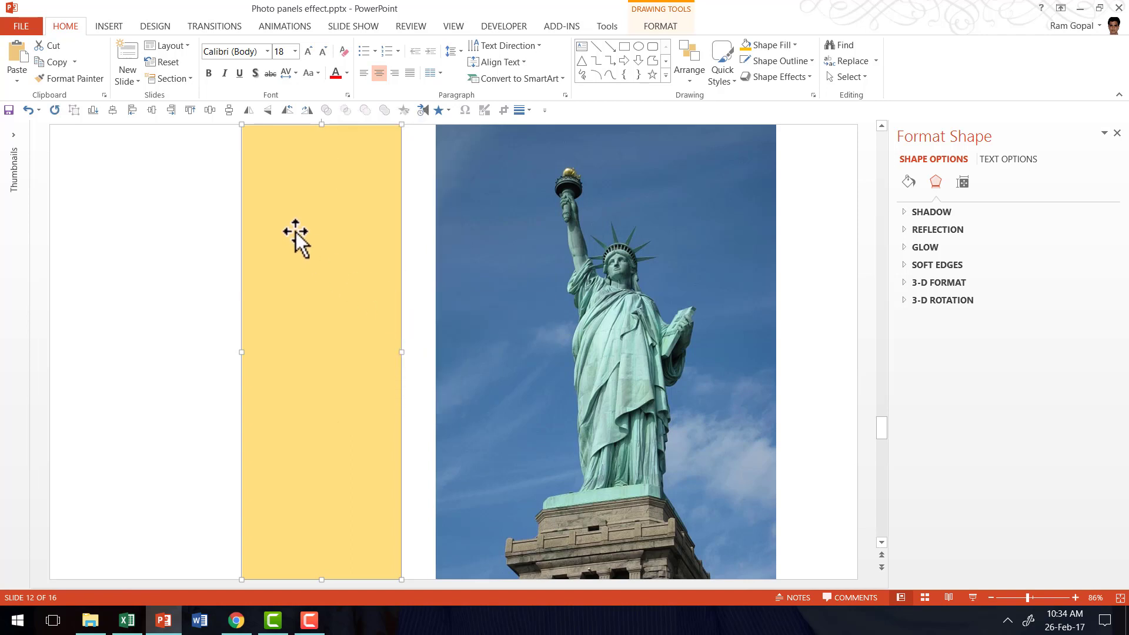
pyautogui.moveTo(295, 232); pyautogui.dragTo(592, 231)
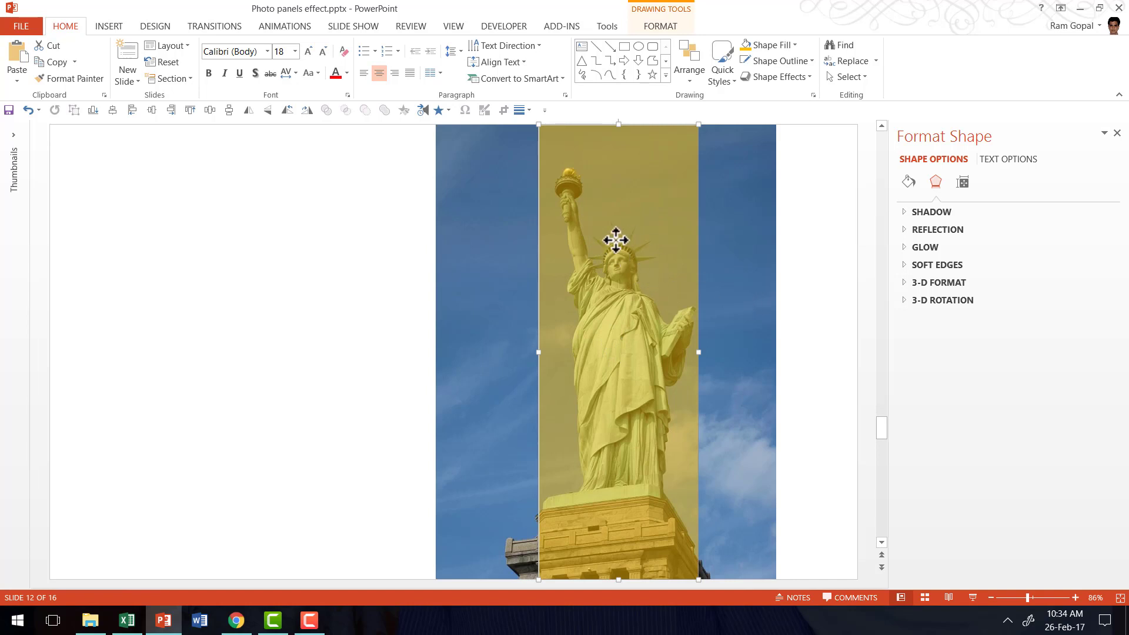
pyautogui.moveTo(616, 239); pyautogui.dragTo(632, 245)
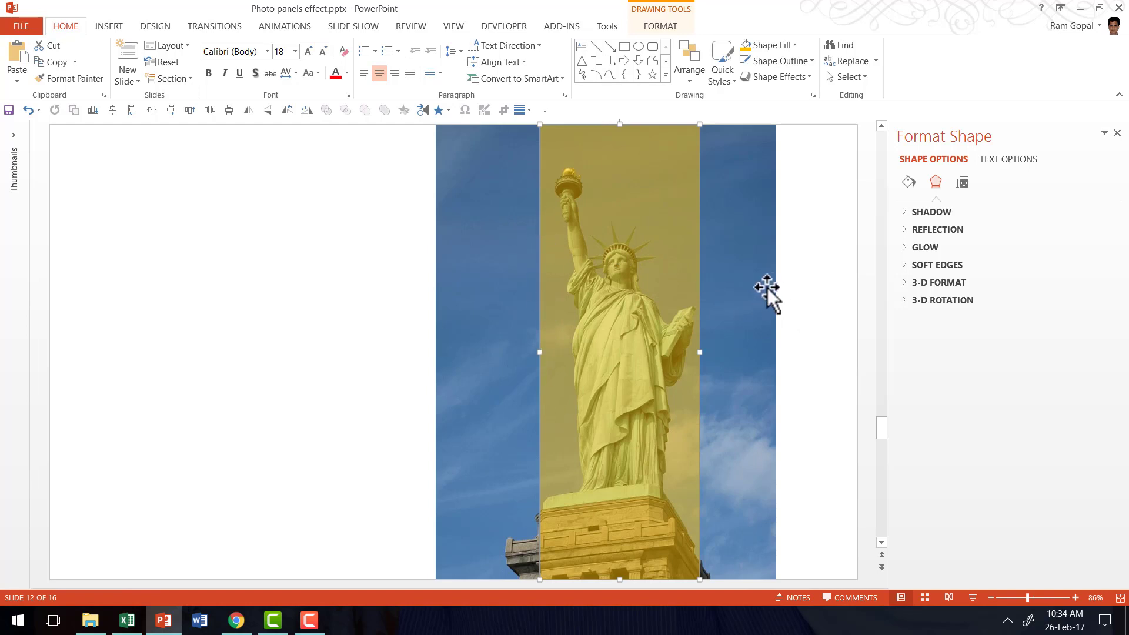
pyautogui.click(755, 242)
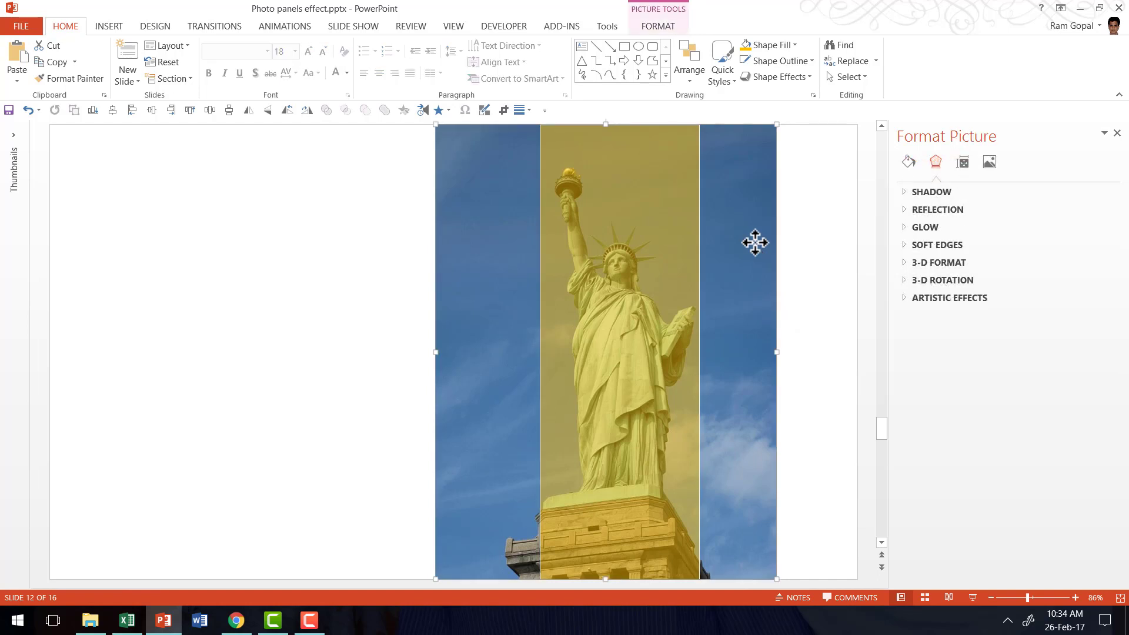
pyautogui.keyDown('shift'); pyautogui.click(617, 230); pyautogui.keyUp('shift')
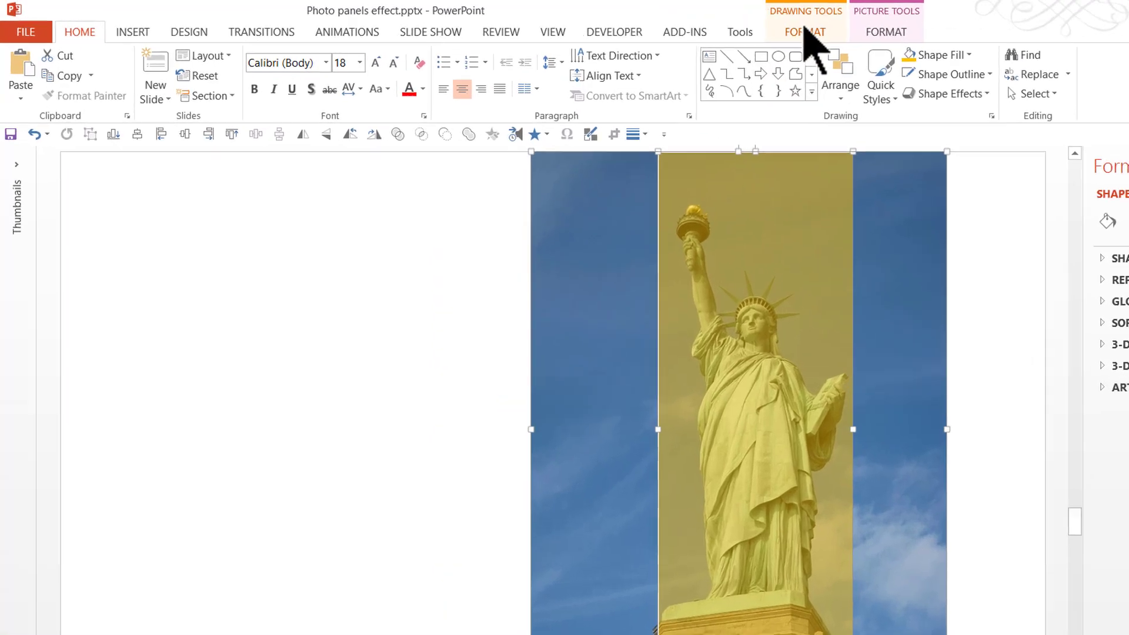
# Step: Intersect the photo with the bar via Merge Shapes and shift the resulting strip slightly left
pyautogui.click(662, 26)
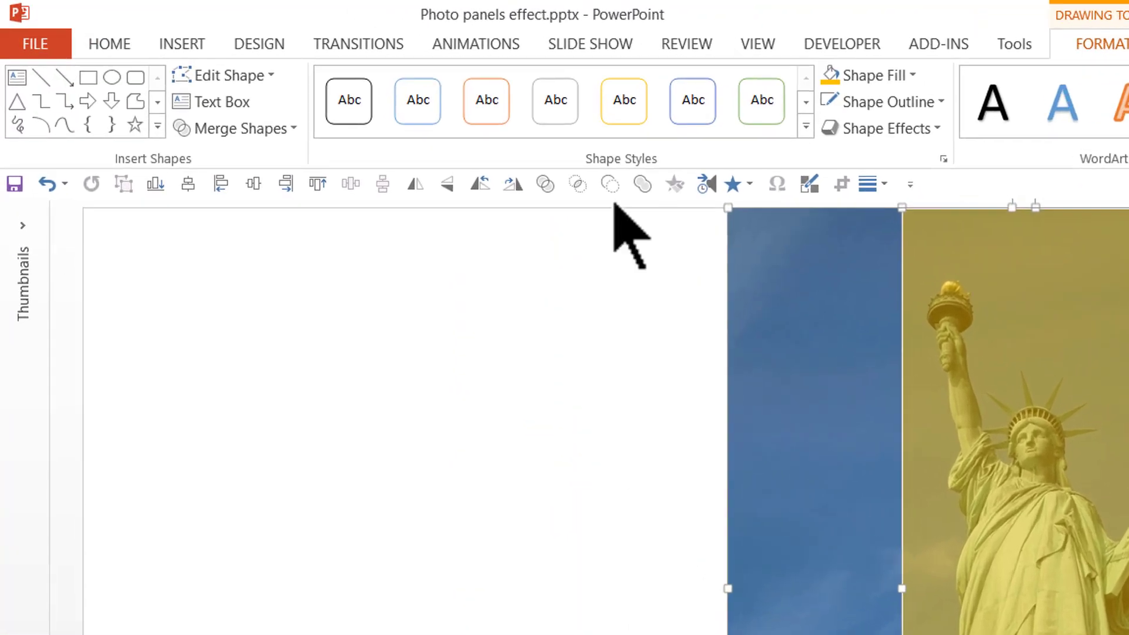
pyautogui.click(274, 126)
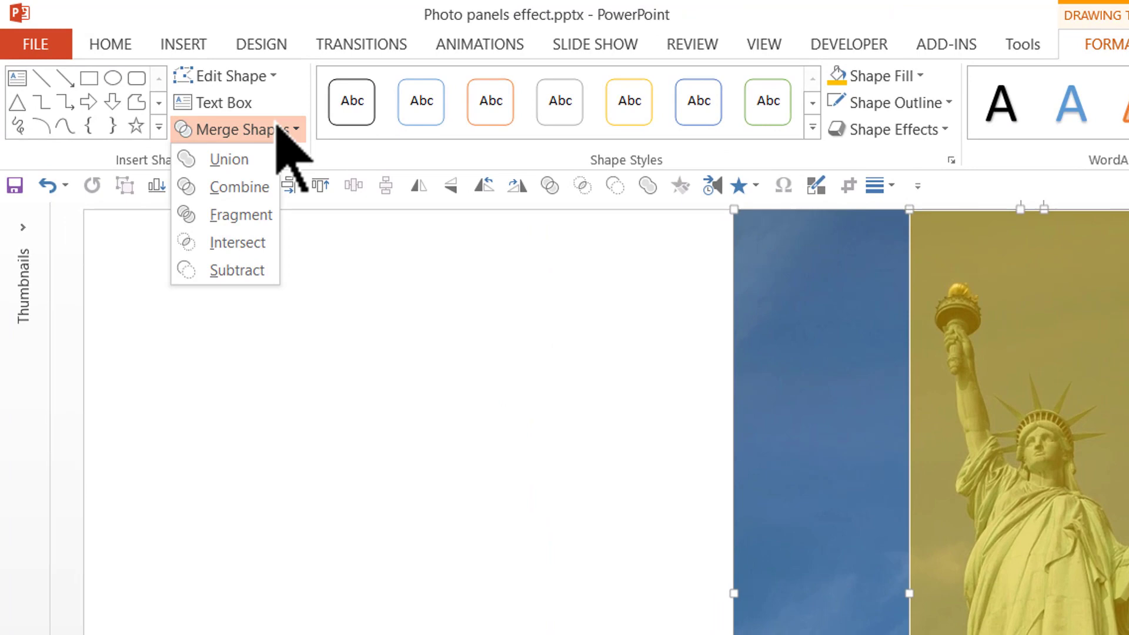
pyautogui.click(226, 241)
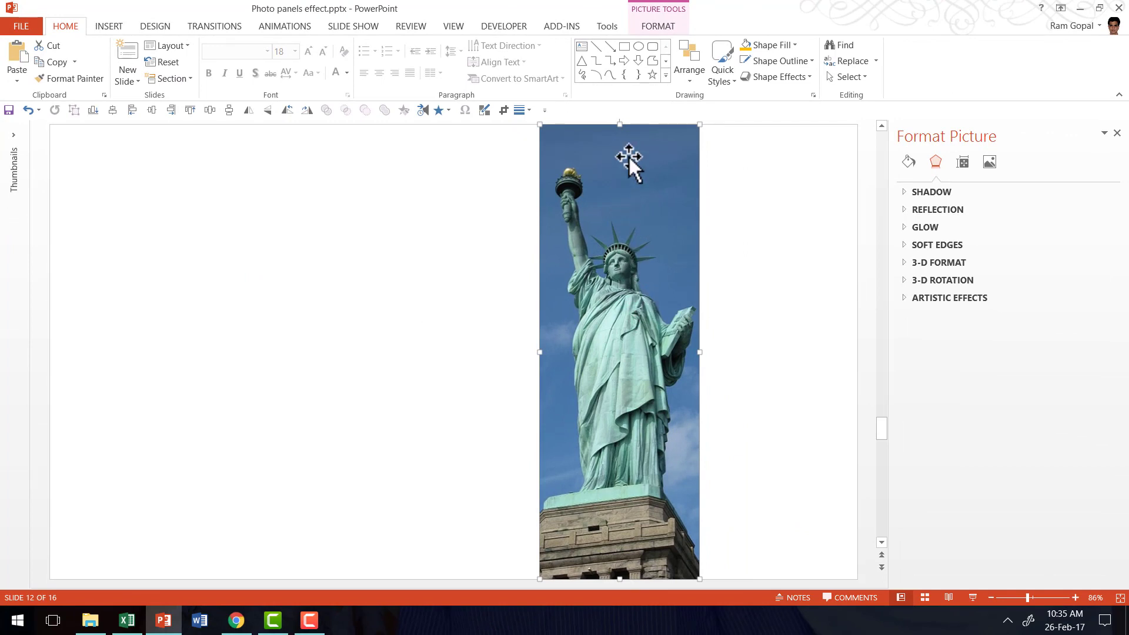
pyautogui.moveTo(629, 157); pyautogui.dragTo(588, 158)
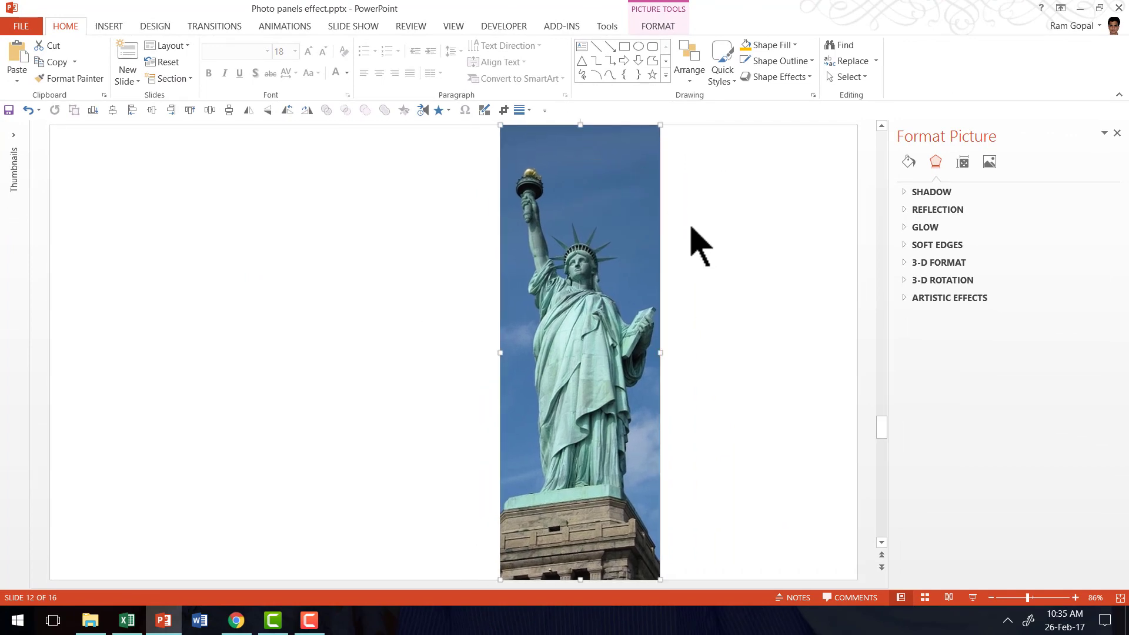
# Step: Return to slide 11 and select the yellow bar
pyautogui.scroll(1, 706, 318)
pyautogui.click(700, 317)
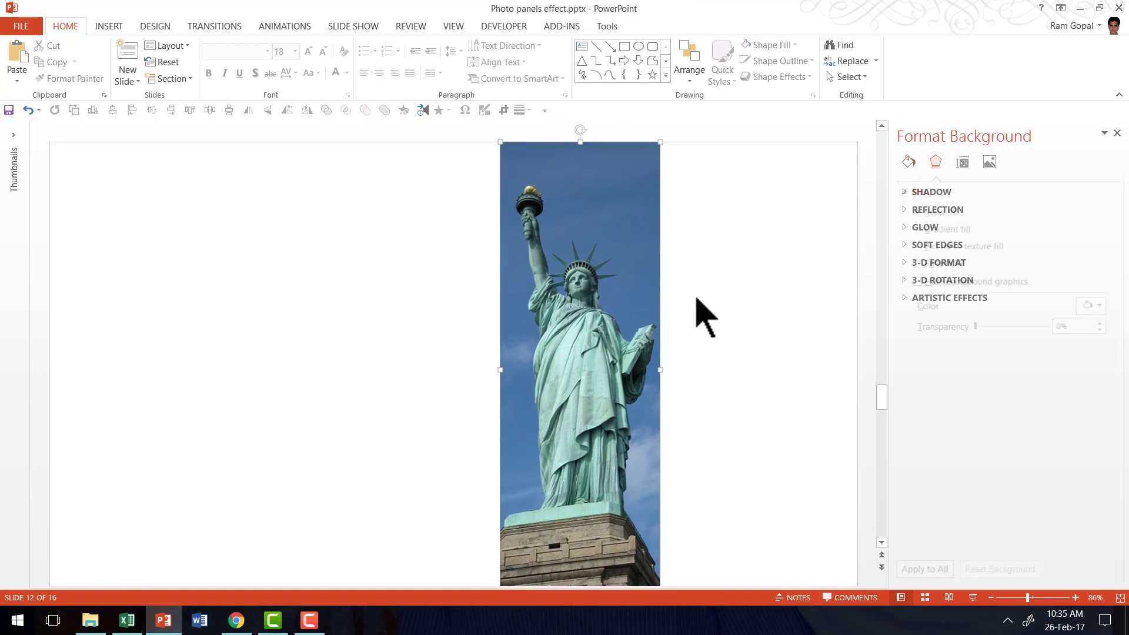
pyautogui.scroll(2, 696, 315)
pyautogui.click(394, 263)
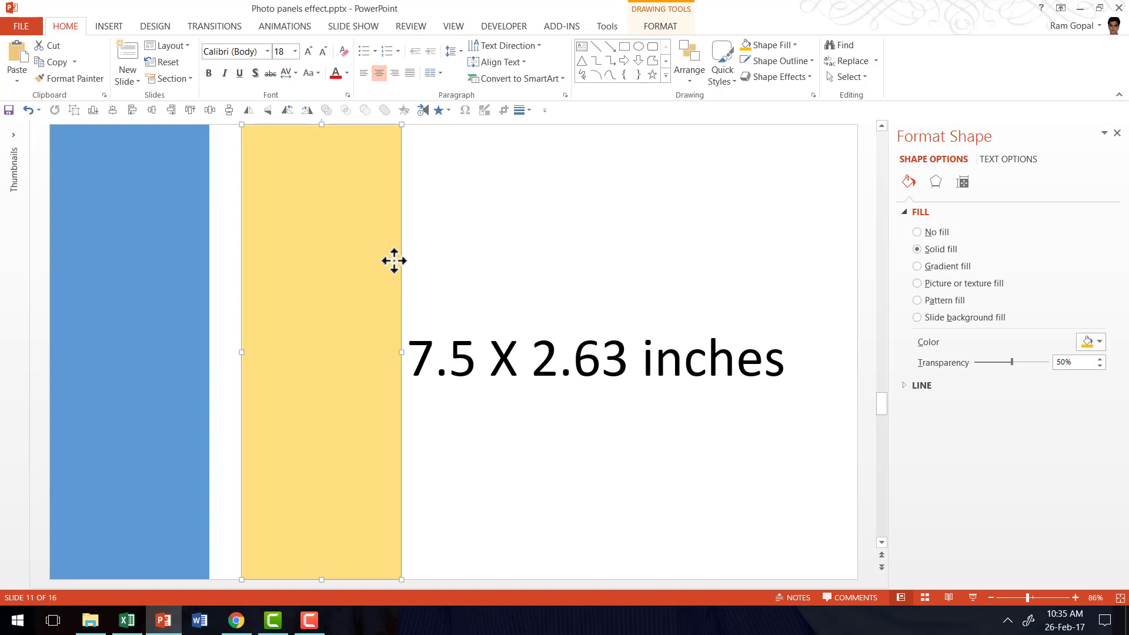
# Step: Copy the yellow bar onto the Statue of Liberty slide
pyautogui.rightClick(394, 261)
pyautogui.click(422, 288)
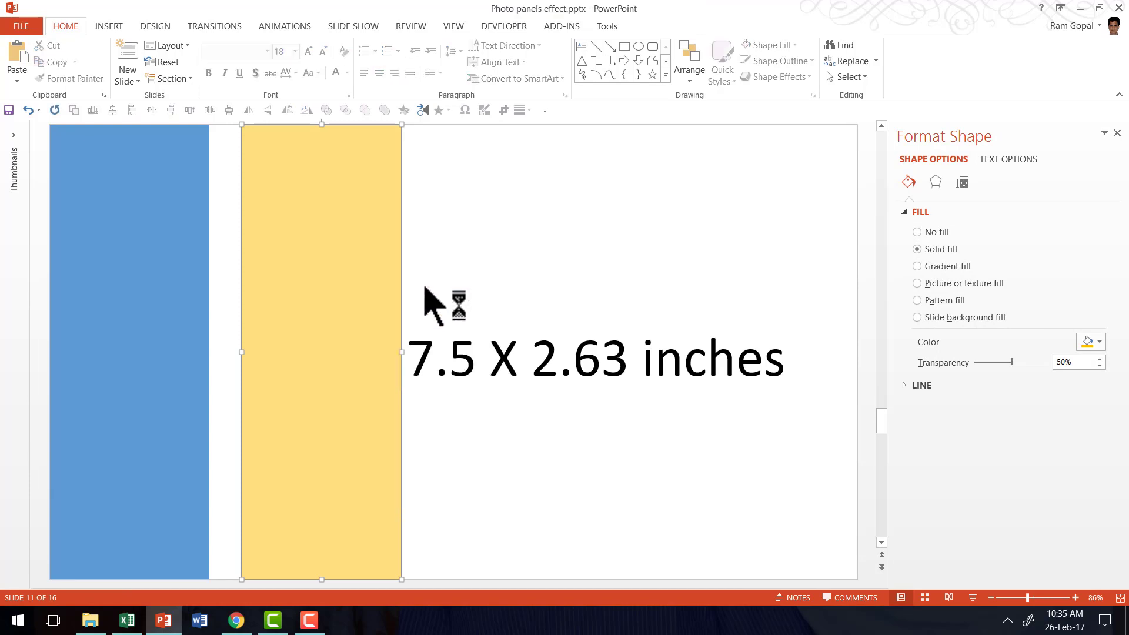
pyautogui.click(471, 258)
pyautogui.scroll(-2, 406, 262)
pyautogui.rightClick(406, 262)
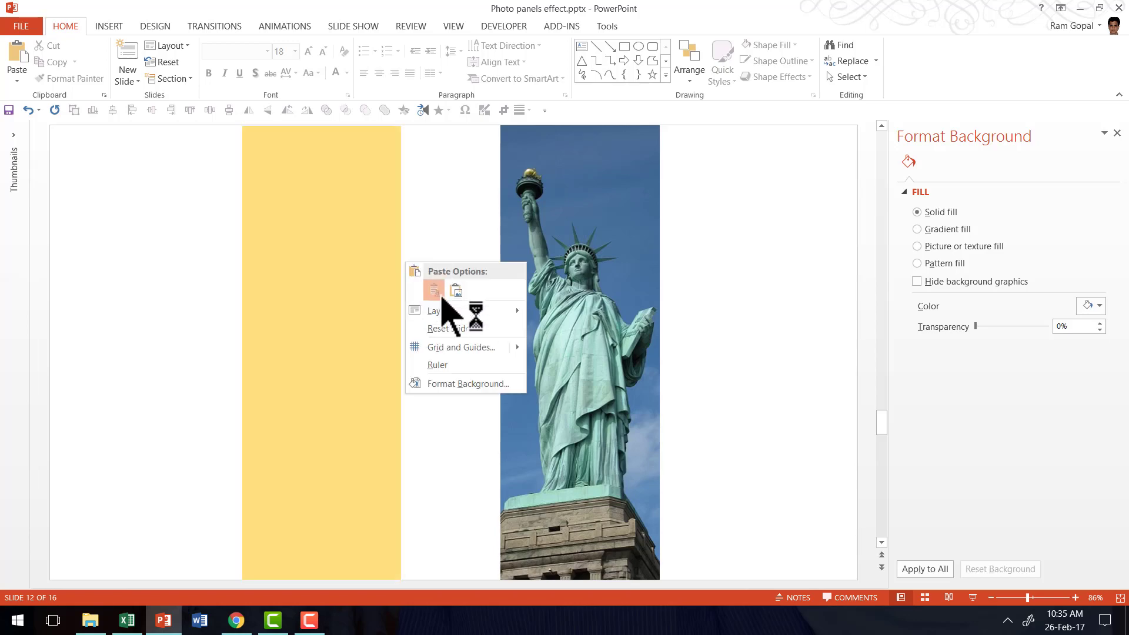
pyautogui.click(443, 297)
pyautogui.click(158, 221)
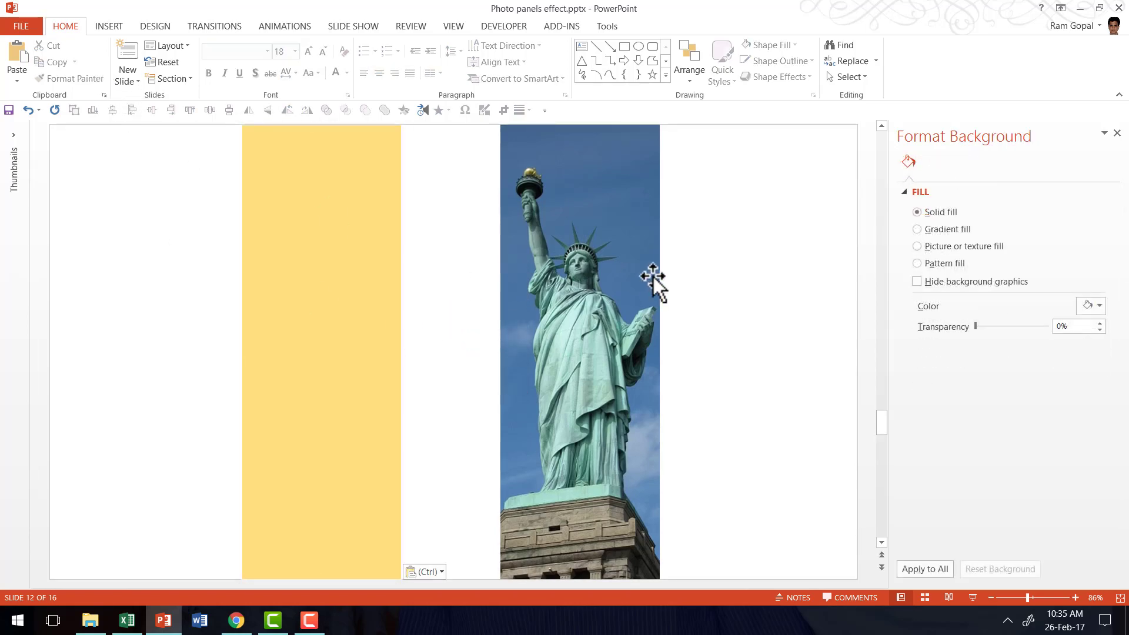
# Step: Move the Big Ben photo from slide 10 onto the statue slide, enlarged to full slide height
pyautogui.scroll(4, 656, 277)
pyautogui.click(314, 262)
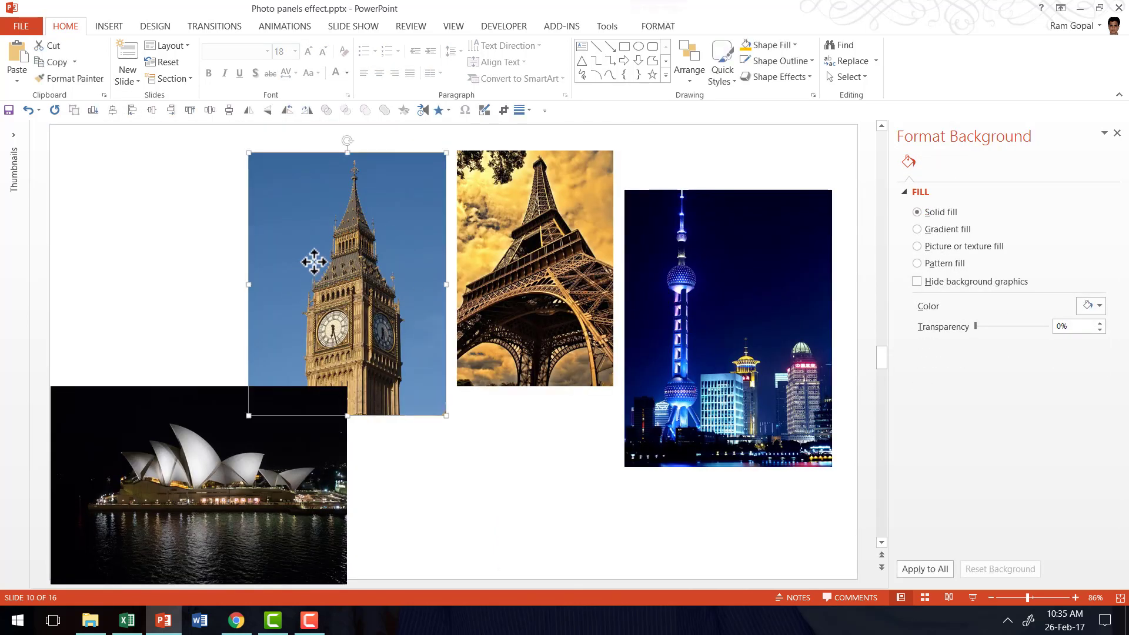
pyautogui.rightClick(314, 261)
pyautogui.click(343, 289)
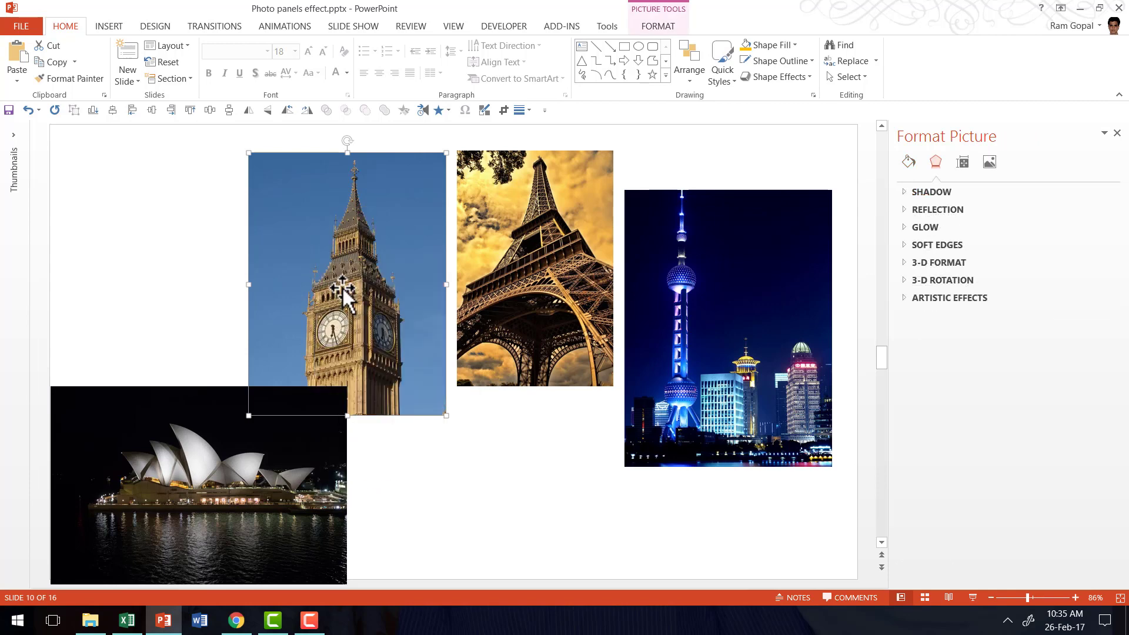
pyautogui.rightClick(343, 288)
pyautogui.click(382, 279)
pyautogui.scroll(-2, 399, 294)
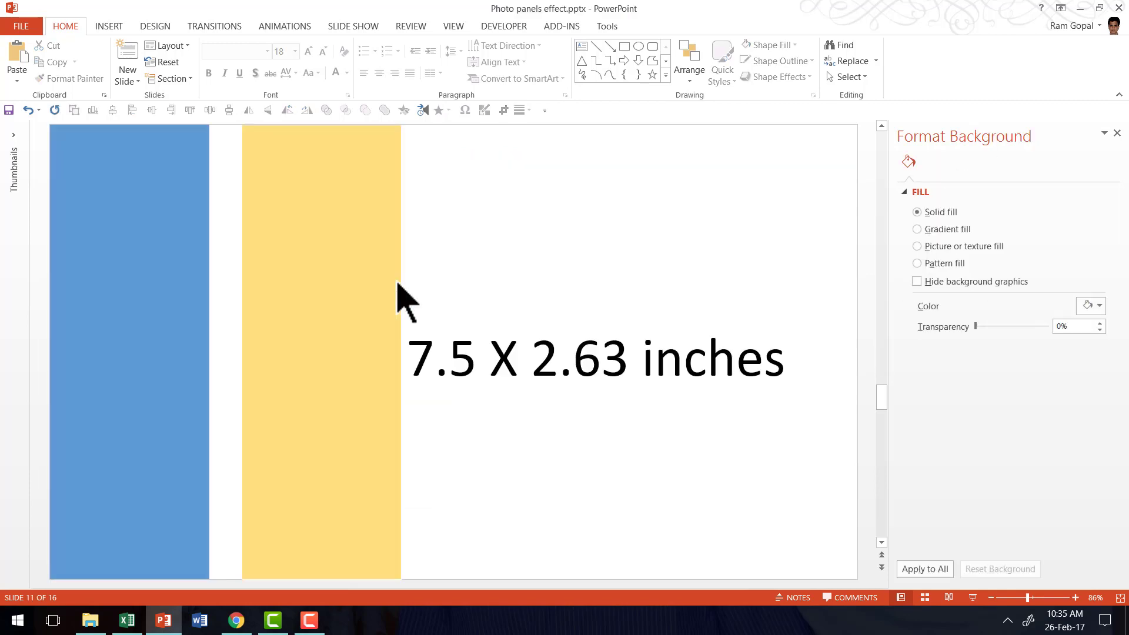
pyautogui.scroll(-2, 398, 294)
pyautogui.rightClick(414, 262)
pyautogui.click(441, 288)
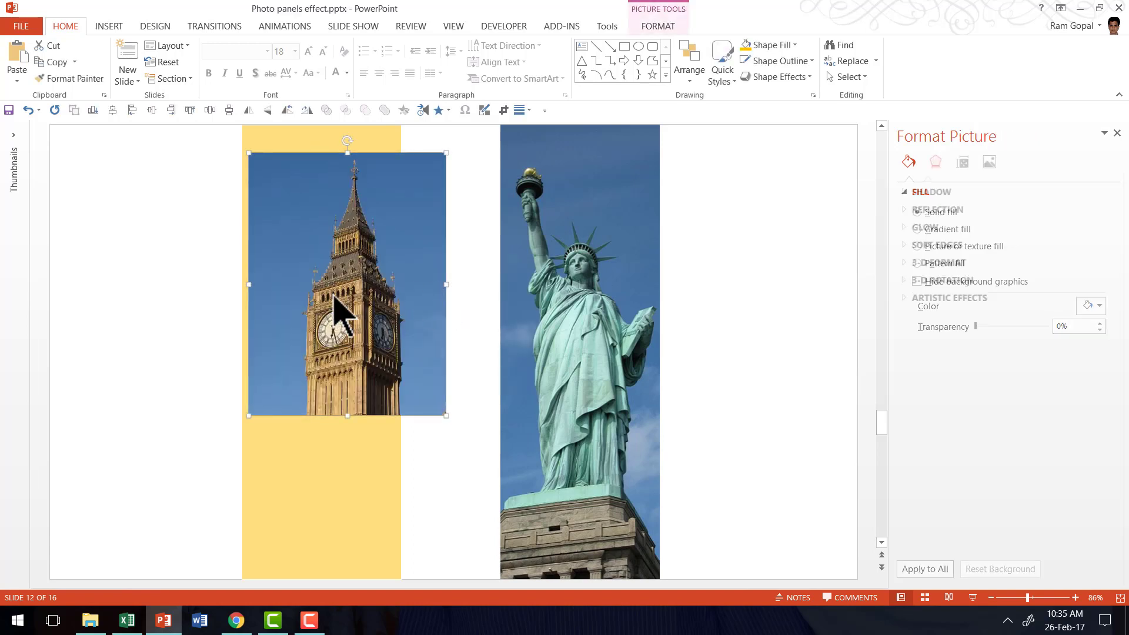
pyautogui.moveTo(321, 235); pyautogui.dragTo(122, 207)
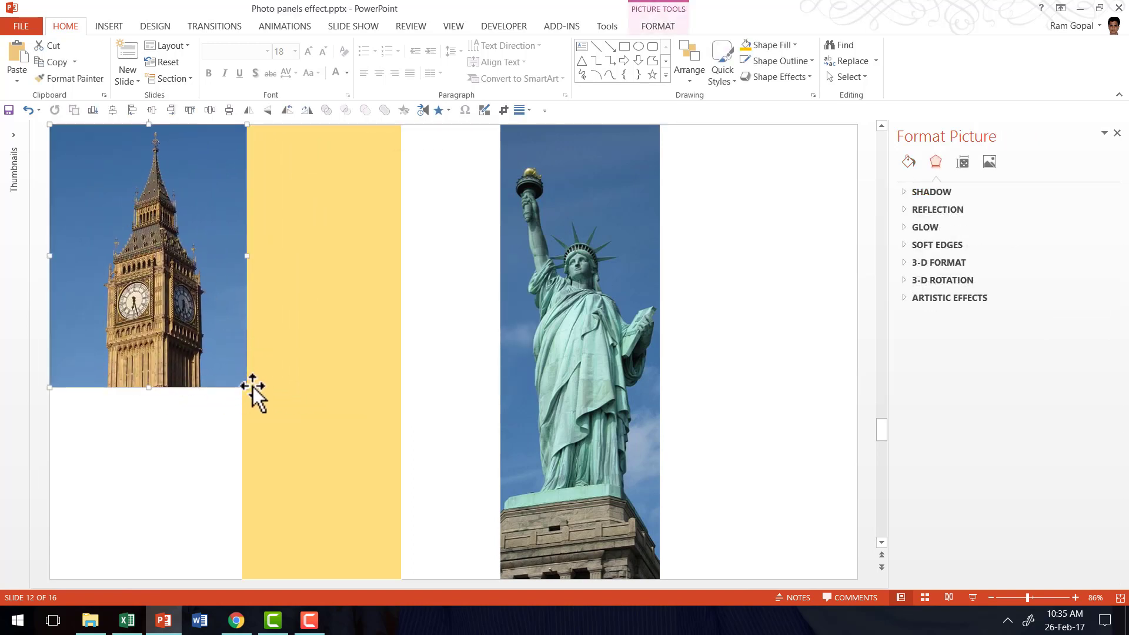
pyautogui.moveTo(246, 387); pyautogui.dragTo(391, 534)
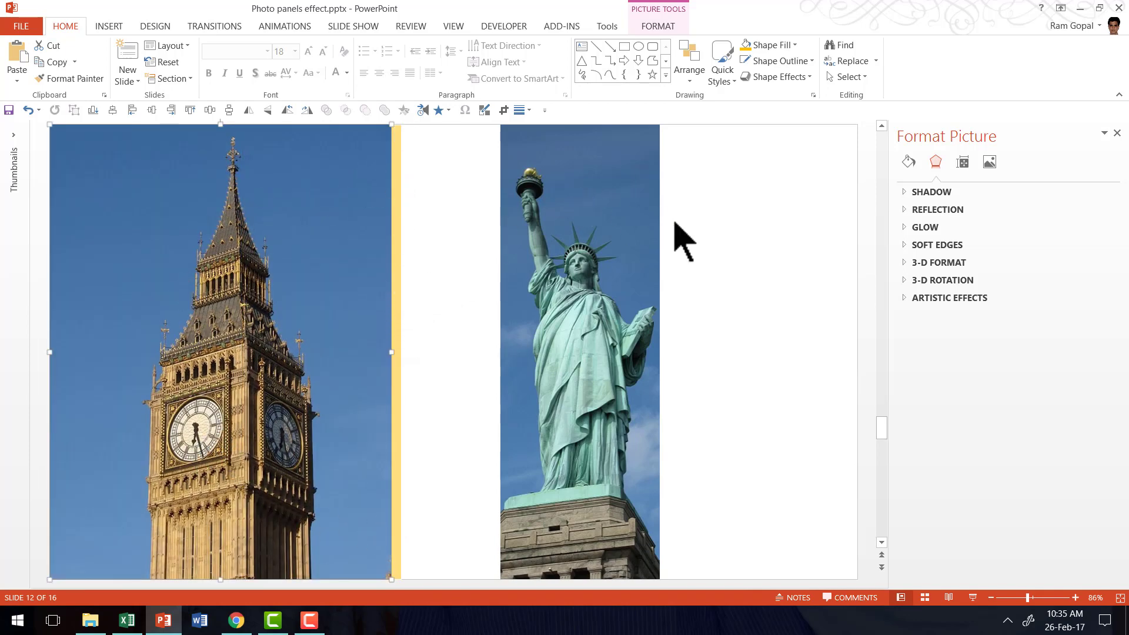
# Step: Bring the yellow bar in front of Big Ben and place it over the tower
pyautogui.click(398, 192)
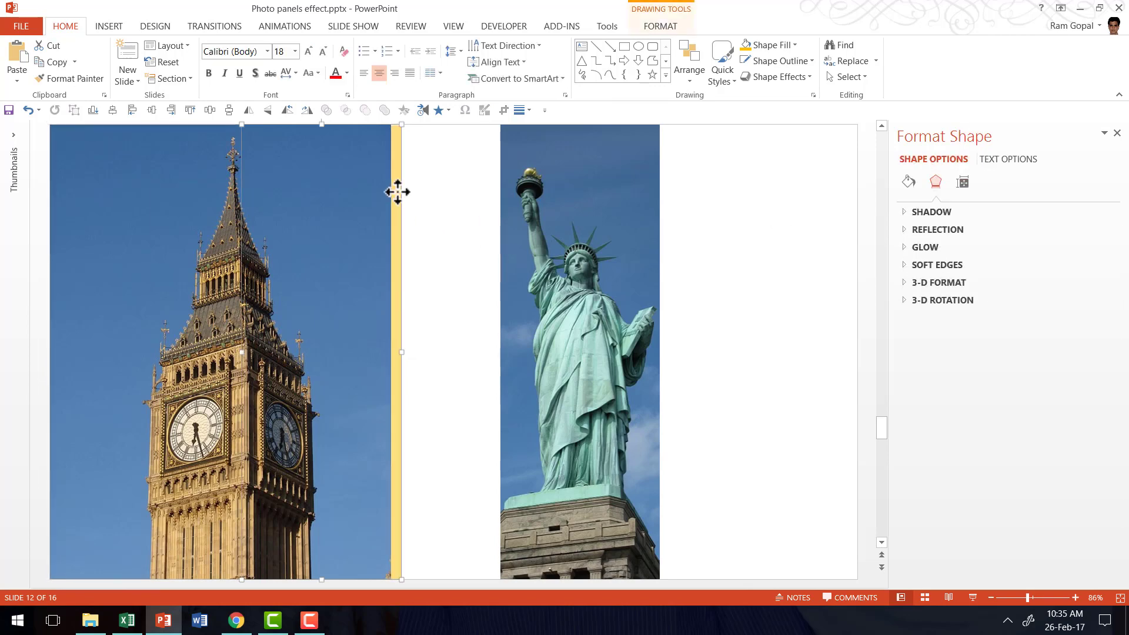
pyautogui.rightClick(398, 193)
pyautogui.click(442, 352)
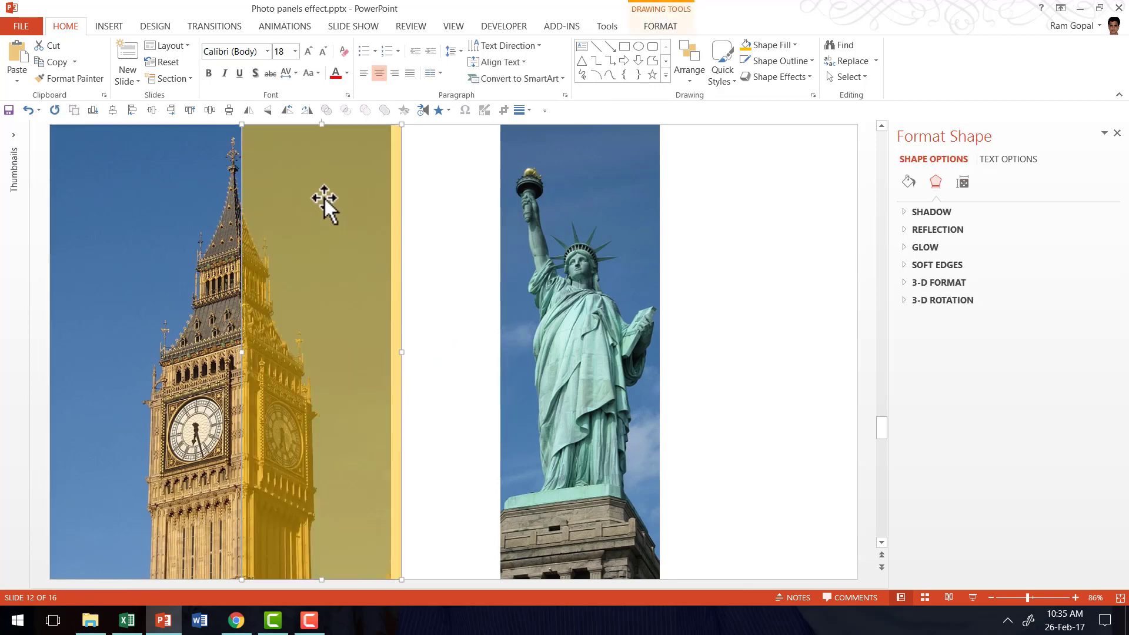
pyautogui.moveTo(323, 201); pyautogui.dragTo(236, 199)
# Step: Intersect Big Ben with the yellow bar to crop it into a tall panel
pyautogui.click(408, 244)
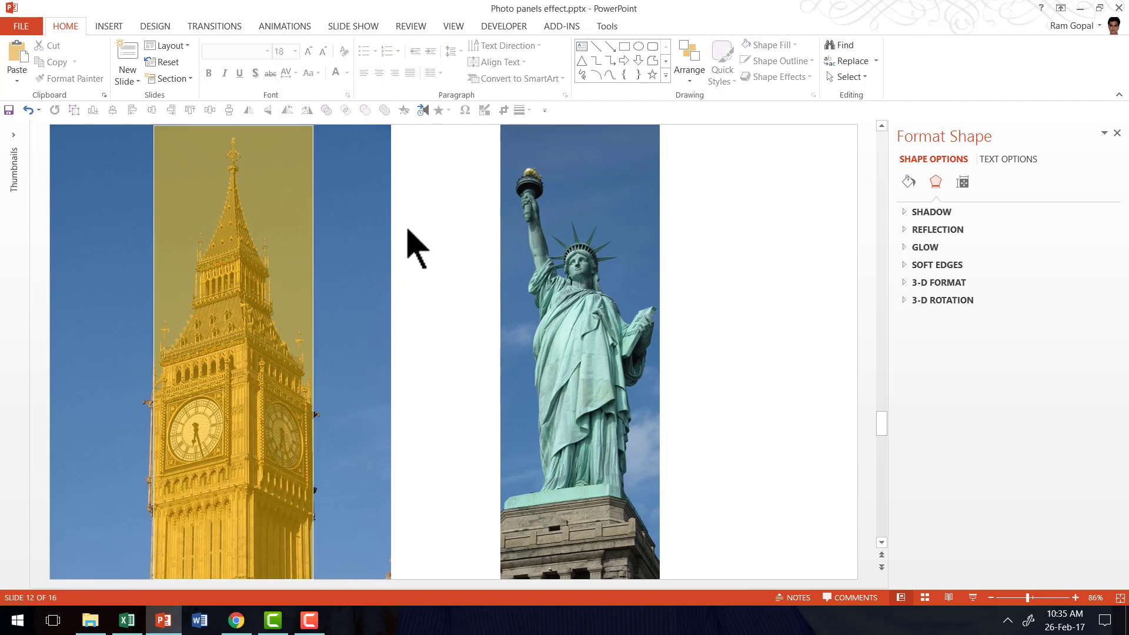
pyautogui.click(361, 200)
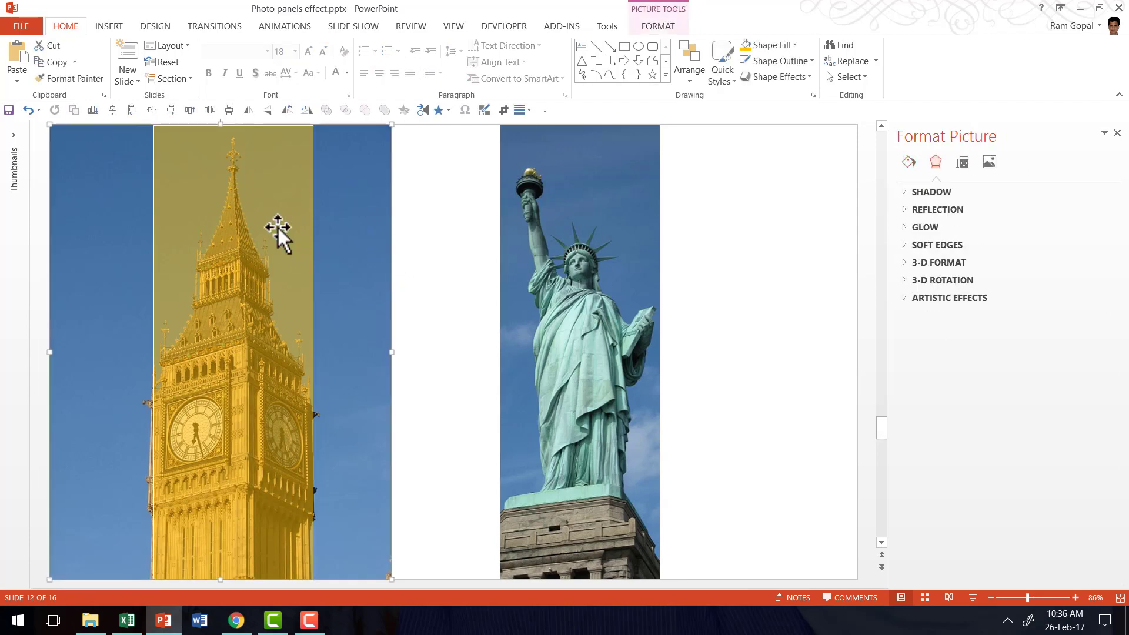
pyautogui.keyDown('shift'); pyautogui.click(257, 216); pyautogui.keyUp('shift')
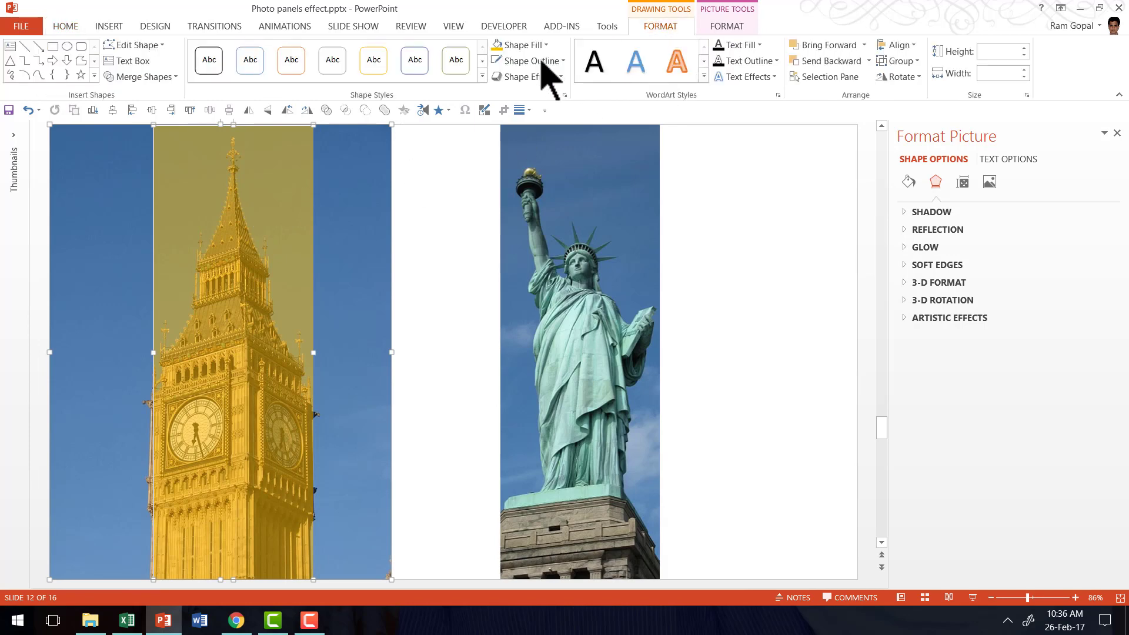
pyautogui.click(156, 77)
pyautogui.click(141, 146)
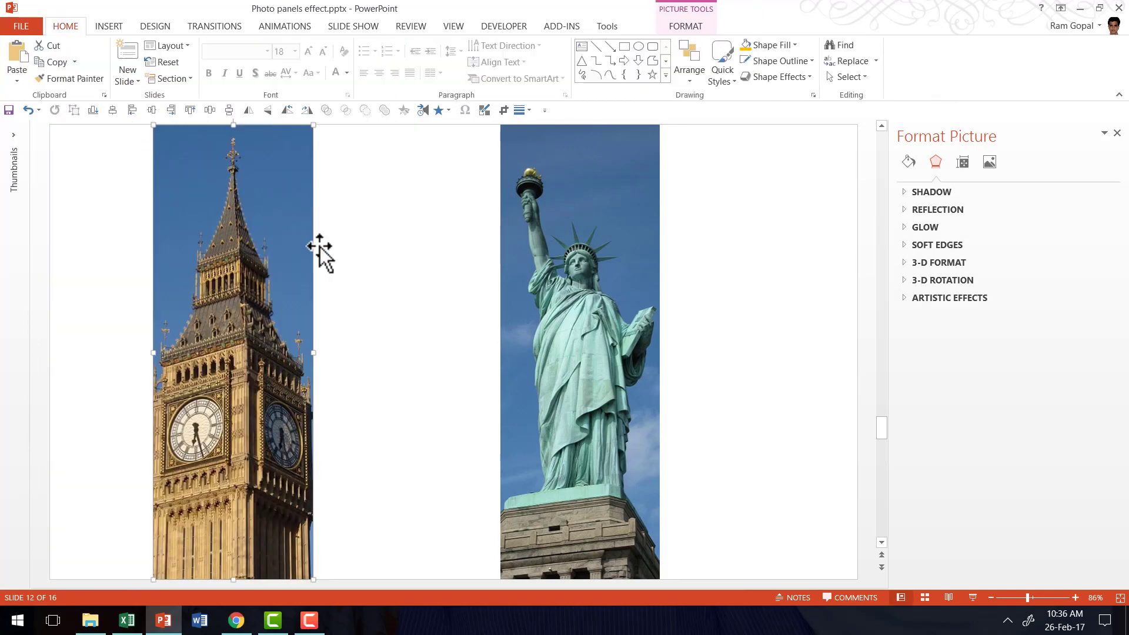
pyautogui.click(321, 250)
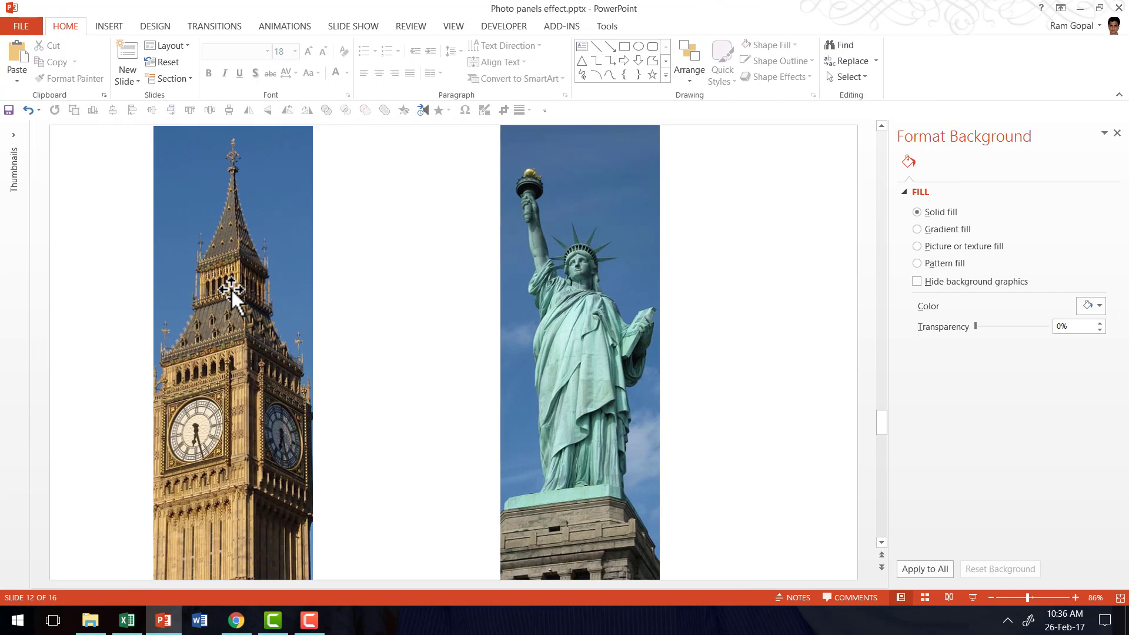
pyautogui.hotkey('ctrl', 'z')
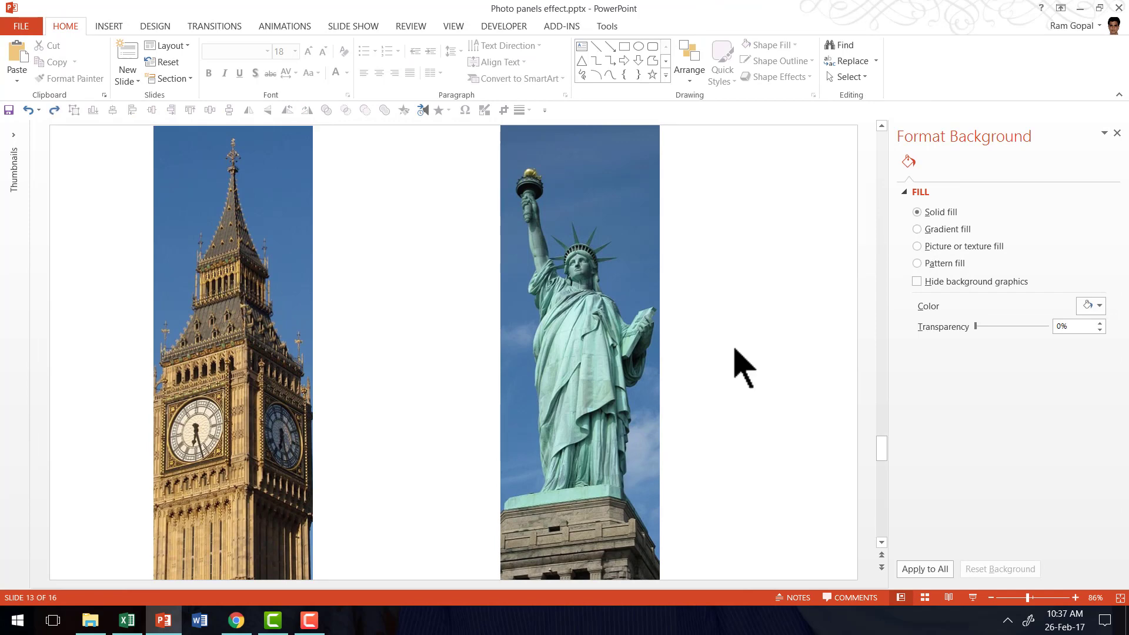
pyautogui.scroll(-1, 735, 348)
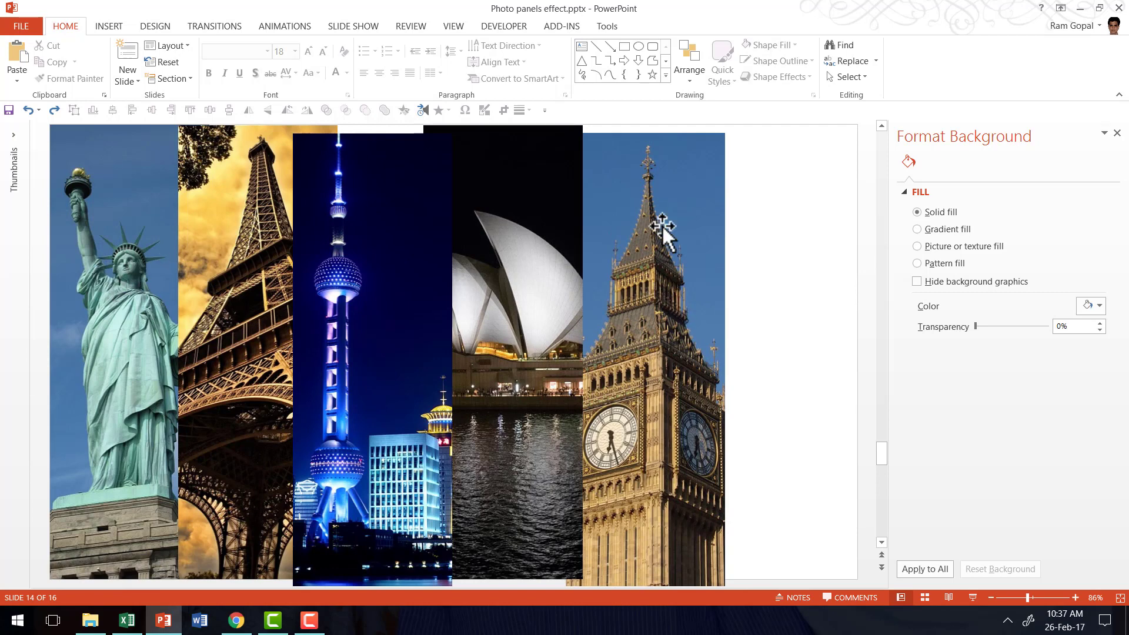
# Step: Move the Big Ben strip to the right edge, realign the Statue of Liberty strip, and select all panels
pyautogui.moveTo(663, 227); pyautogui.dragTo(797, 219)
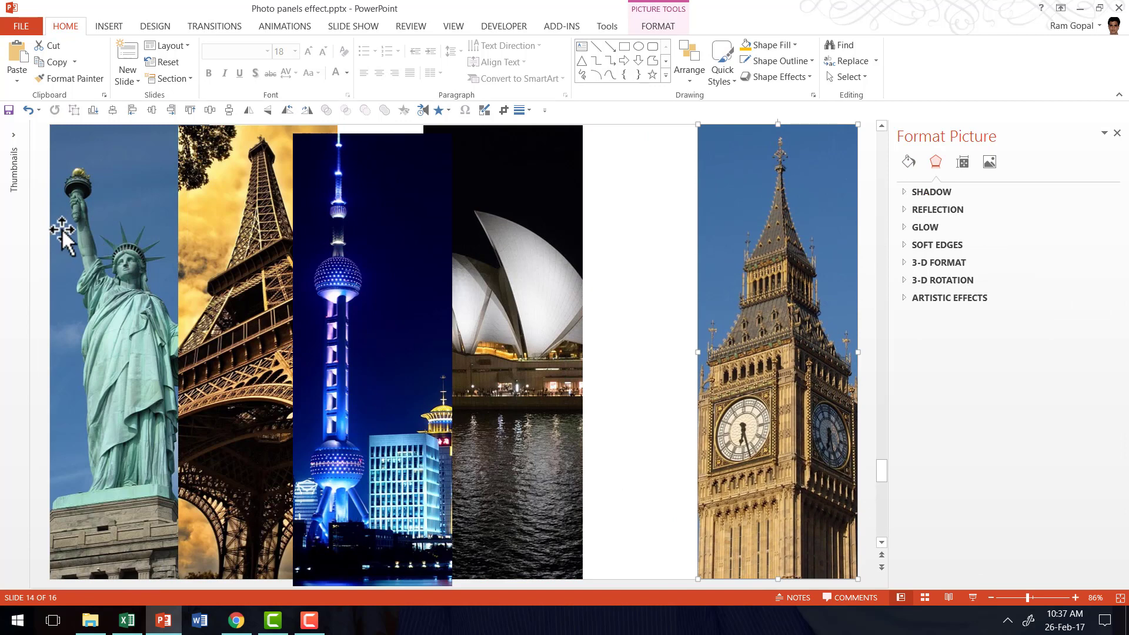
pyautogui.moveTo(63, 231)
pyautogui.mouseDown()
pyautogui.moveTo(98, 231)
pyautogui.moveTo(61, 228)
pyautogui.mouseUp()
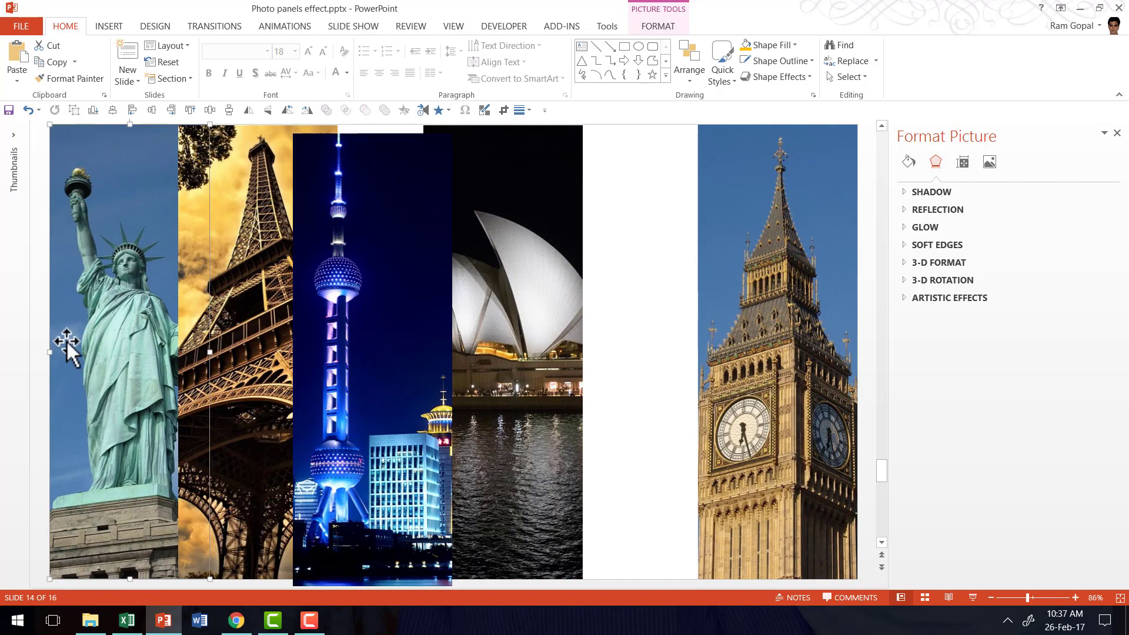
pyautogui.moveTo(59, 483); pyautogui.dragTo(50, 566)
pyautogui.moveTo(50, 491); pyautogui.dragTo(57, 450)
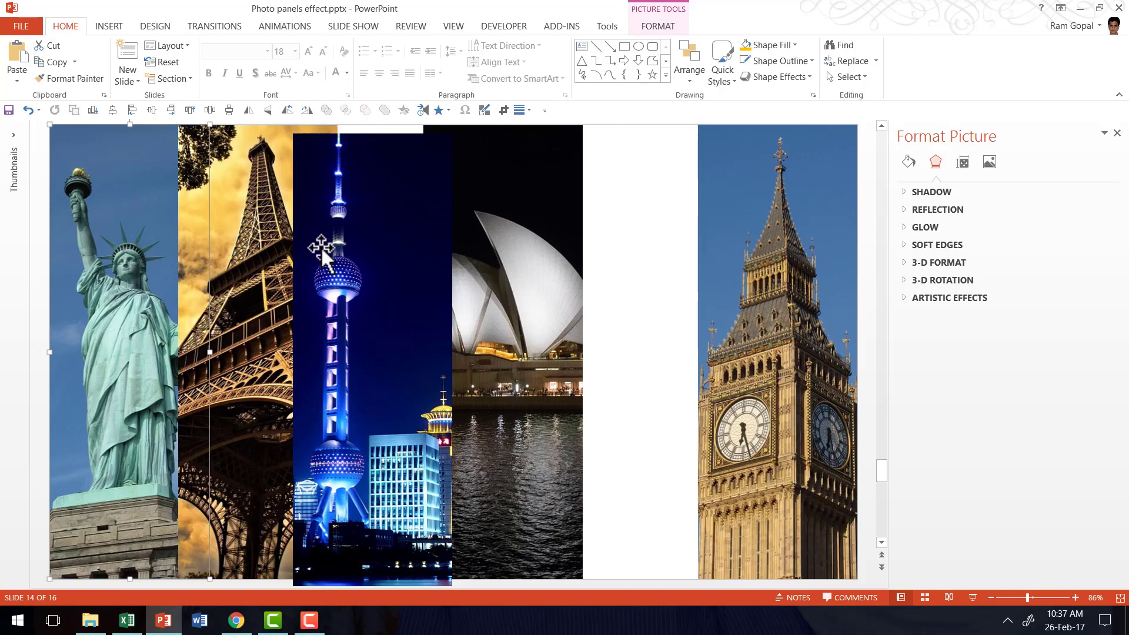
pyautogui.hotkey('ctrl', 'a')
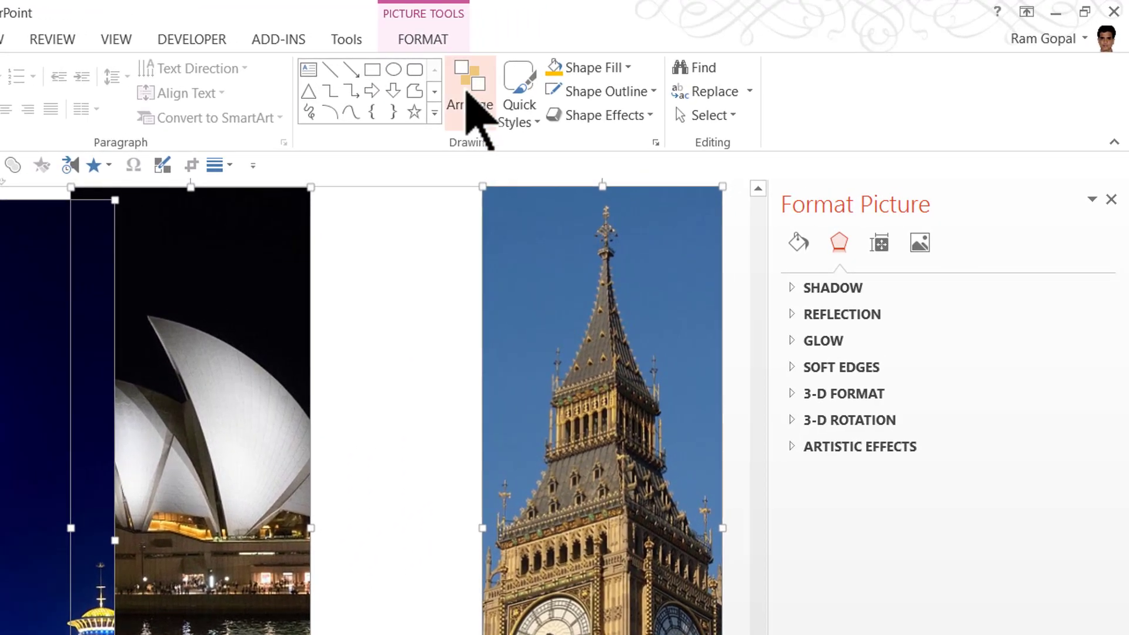
# Step: Distribute the five landmark strips horizontally and align their top edges
pyautogui.click(689, 68)
pyautogui.moveTo(533, 405)
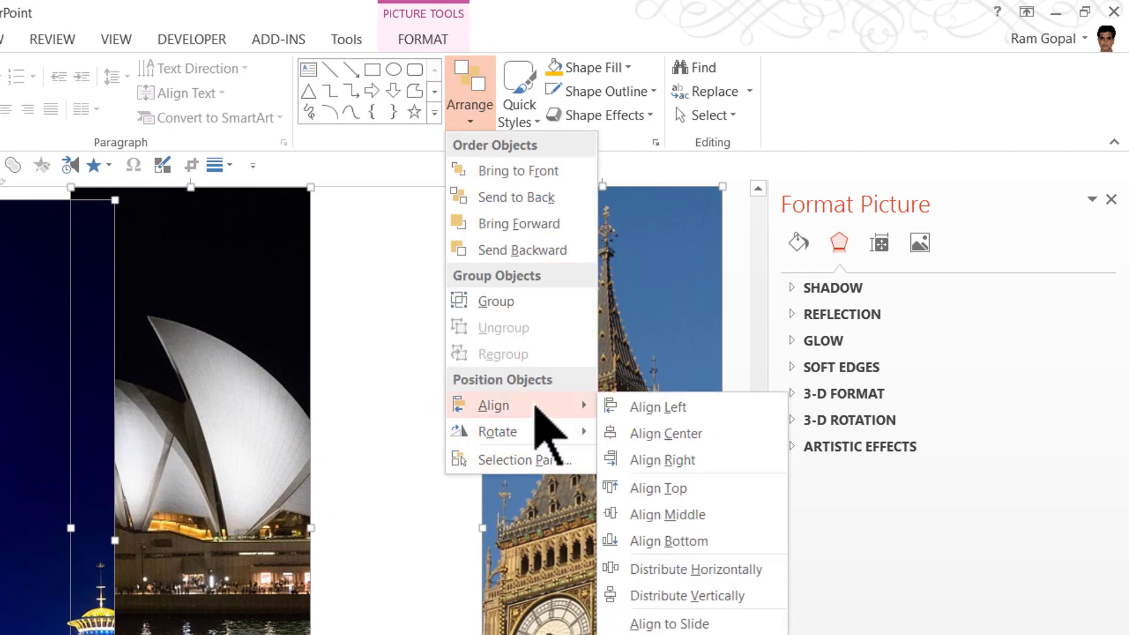
pyautogui.click(705, 574)
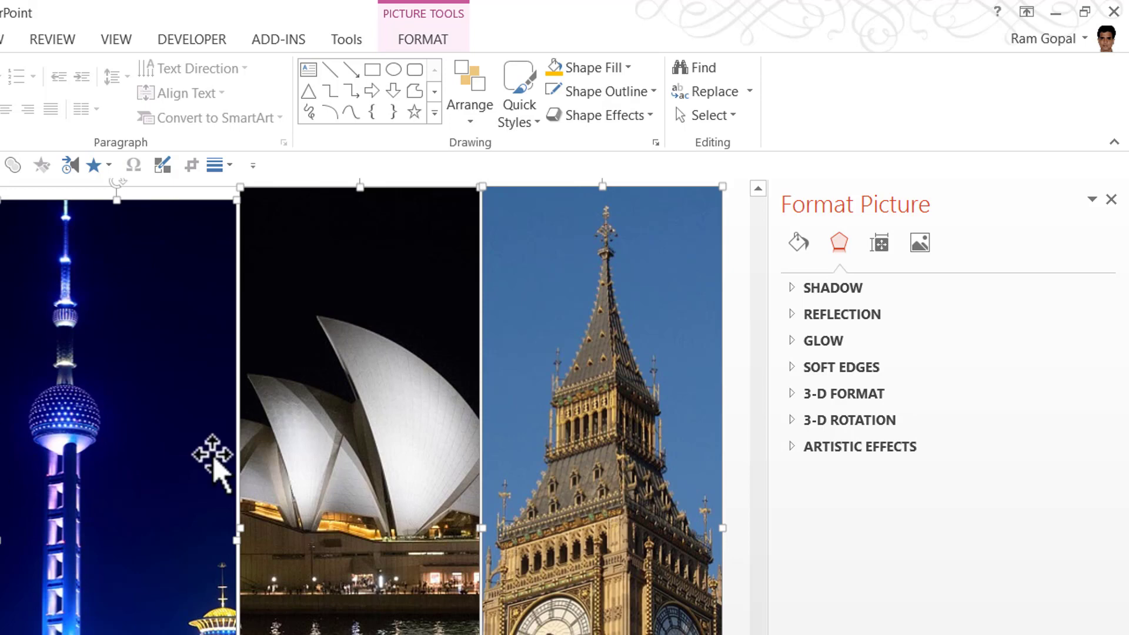
pyautogui.click(473, 82)
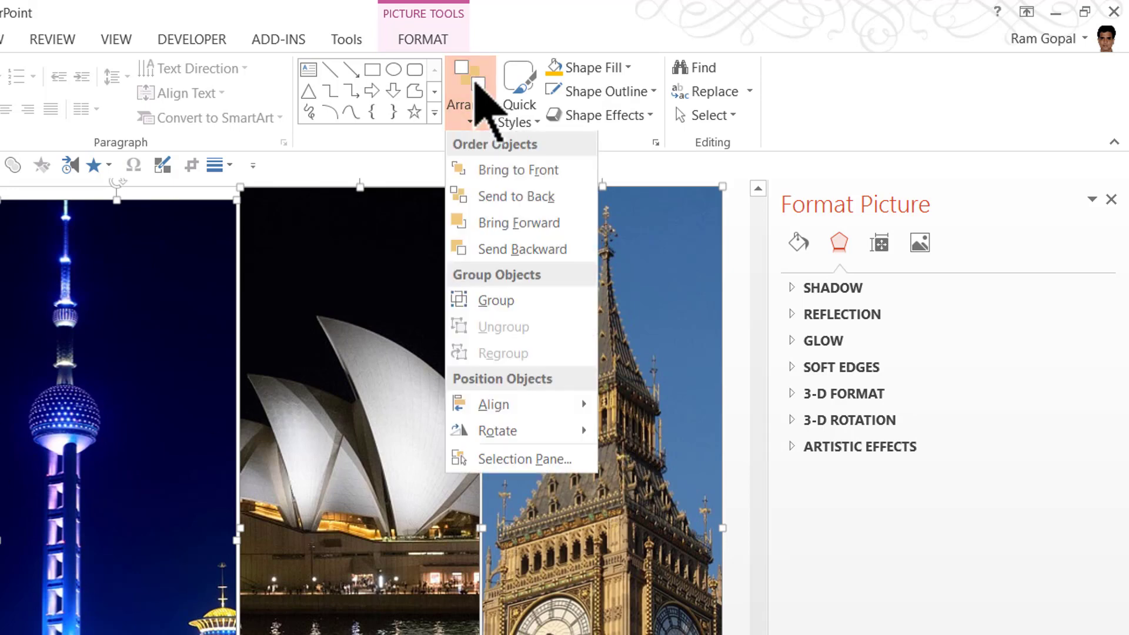
pyautogui.moveTo(541, 413)
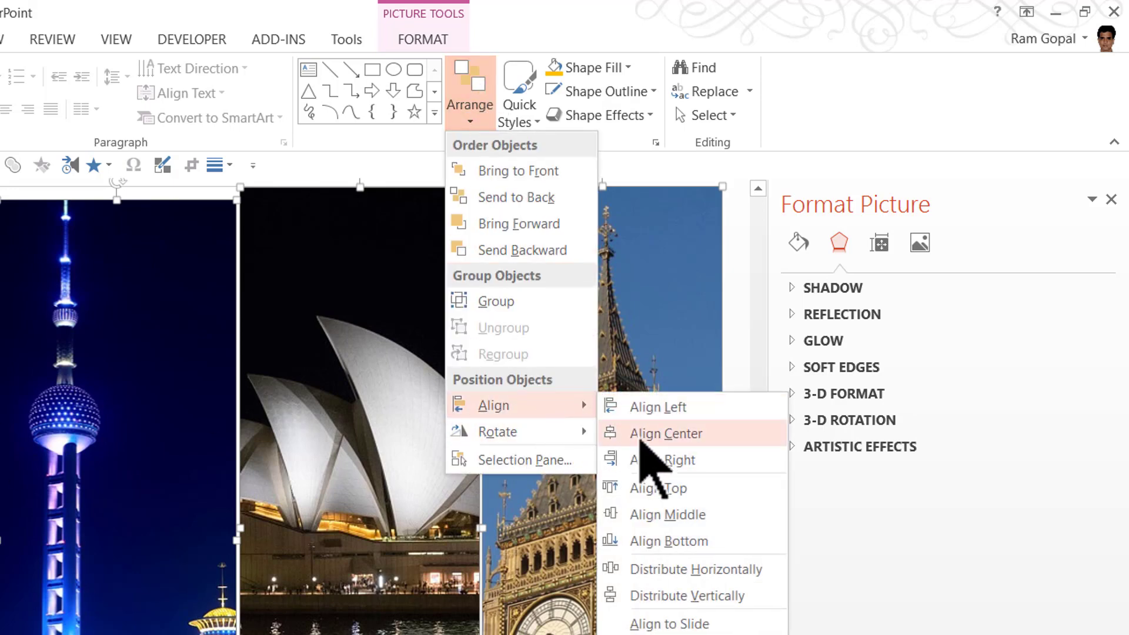
pyautogui.click(670, 489)
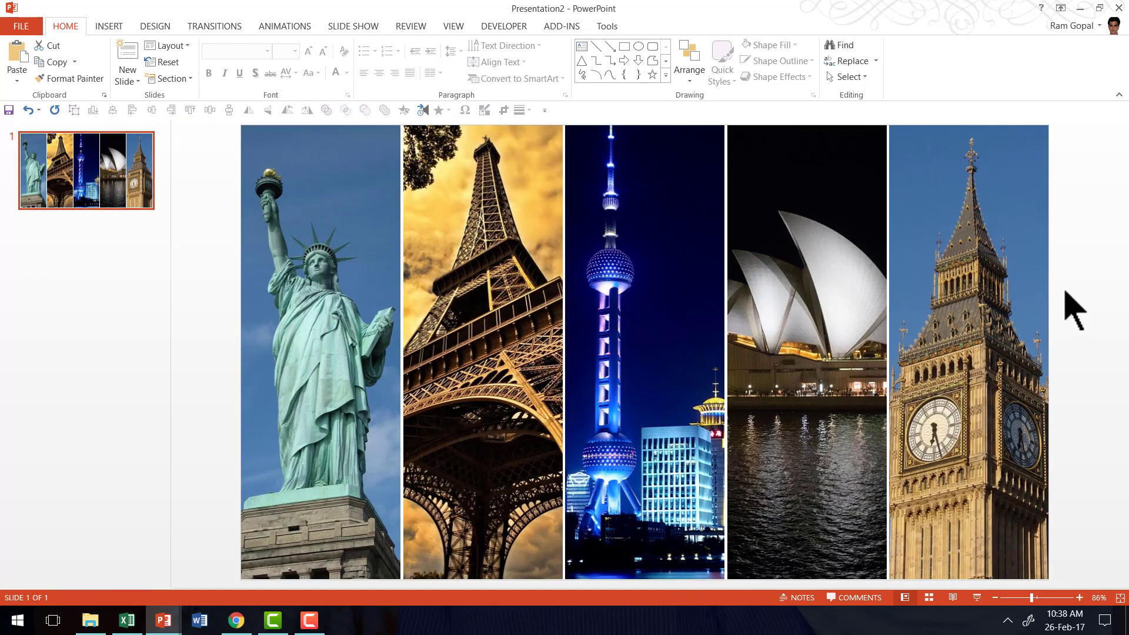
# Step: Duplicate the first slide and select all five landmark photos on the copy
pyautogui.rightClick(115, 177)
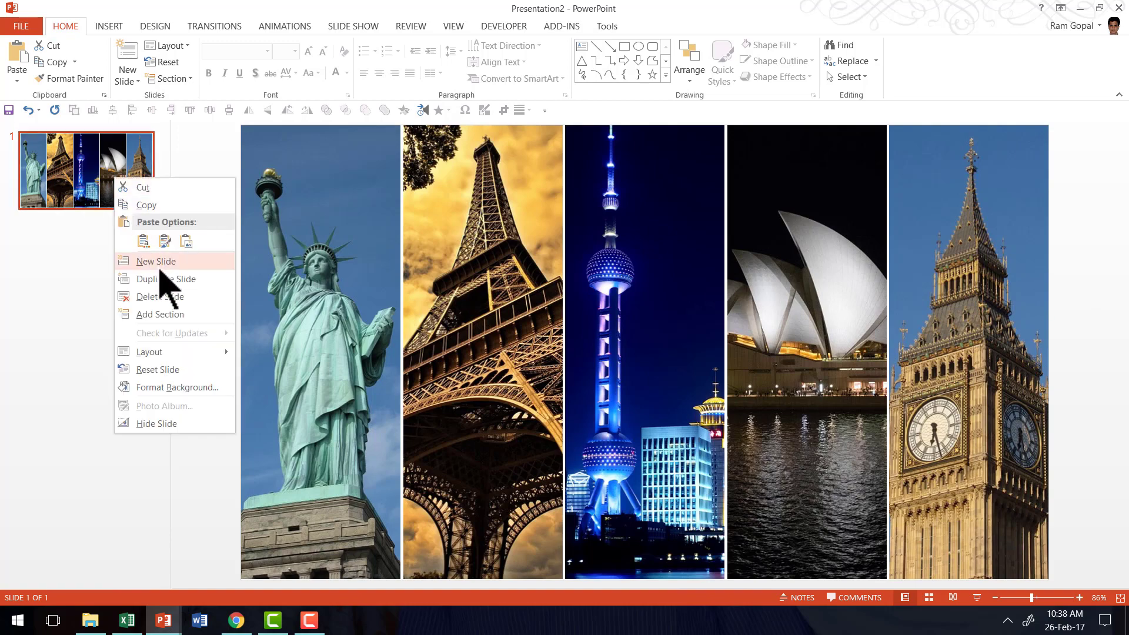
pyautogui.click(160, 280)
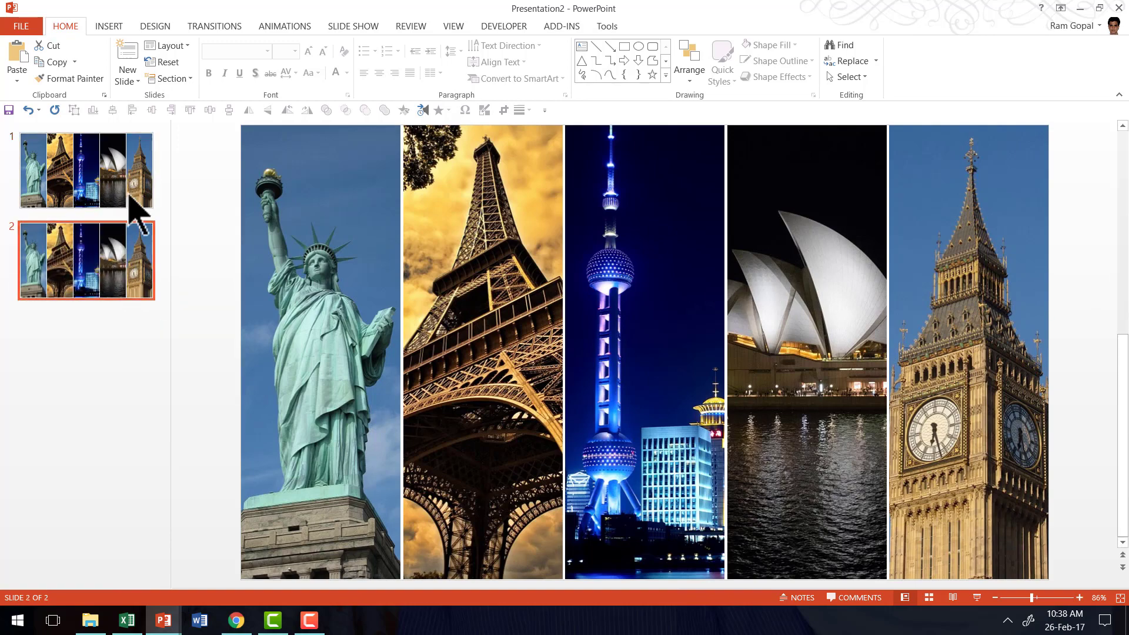
pyautogui.click(352, 257)
pyautogui.keyDown('shift'); pyautogui.click(485, 230); pyautogui.keyUp('shift')
pyautogui.keyDown('shift'); pyautogui.click(617, 223); pyautogui.keyUp('shift')
pyautogui.keyDown('shift'); pyautogui.click(776, 220); pyautogui.keyUp('shift')
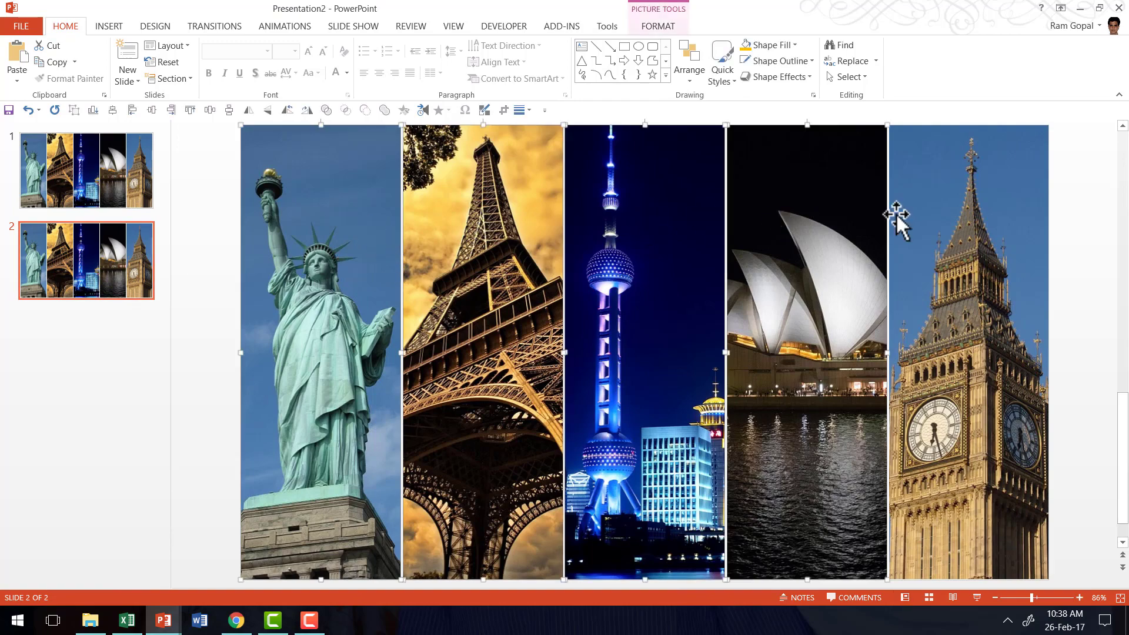
pyautogui.keyDown('shift'); pyautogui.click(958, 213); pyautogui.keyUp('shift')
# Step: Recolor the five photos Grayscale, then return to the colour first slide
pyautogui.click(660, 26)
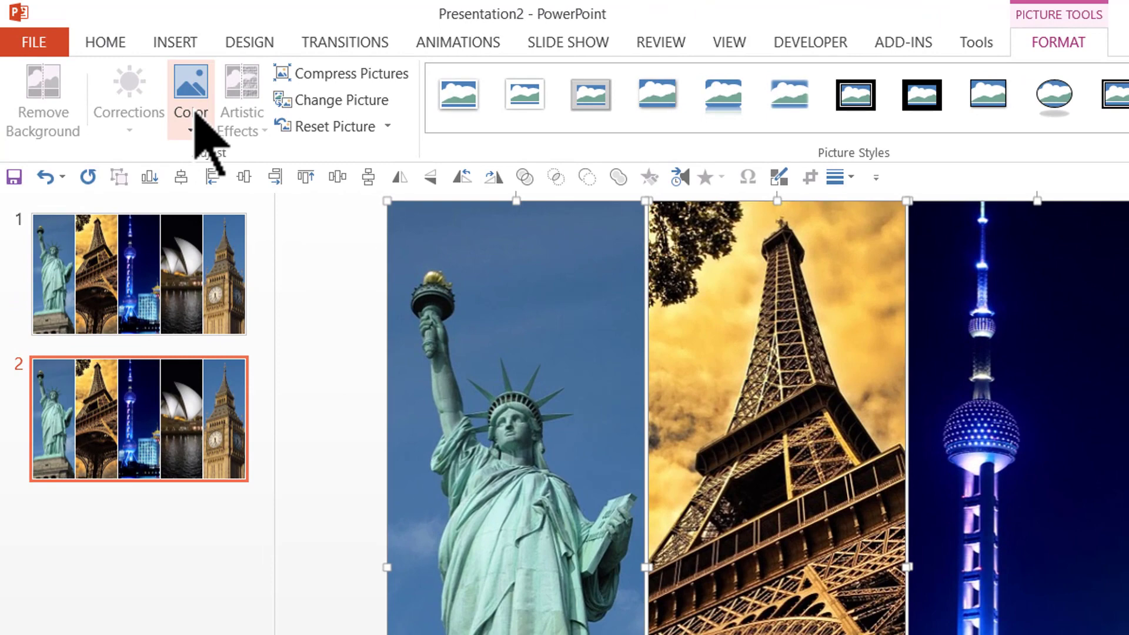
pyautogui.click(120, 69)
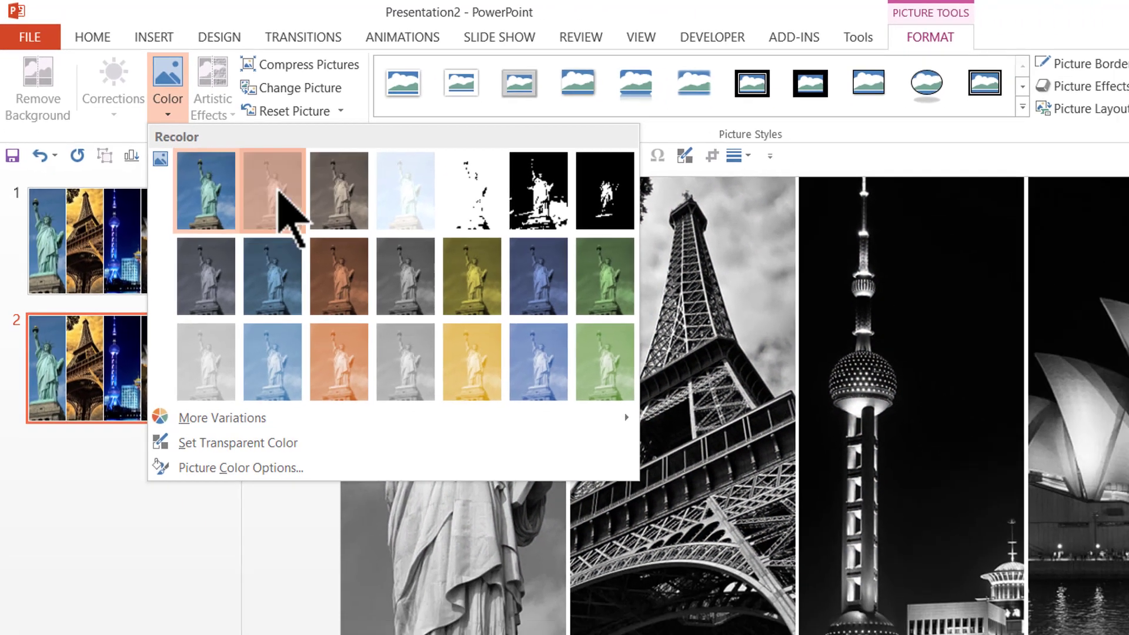
pyautogui.click(318, 222)
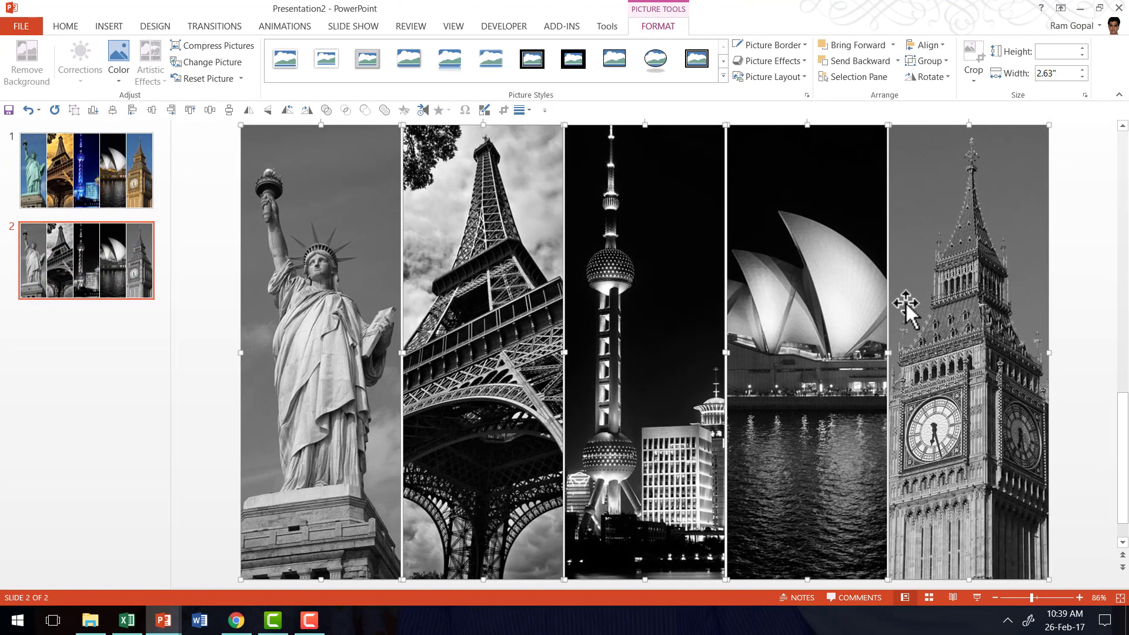
pyautogui.click(219, 328)
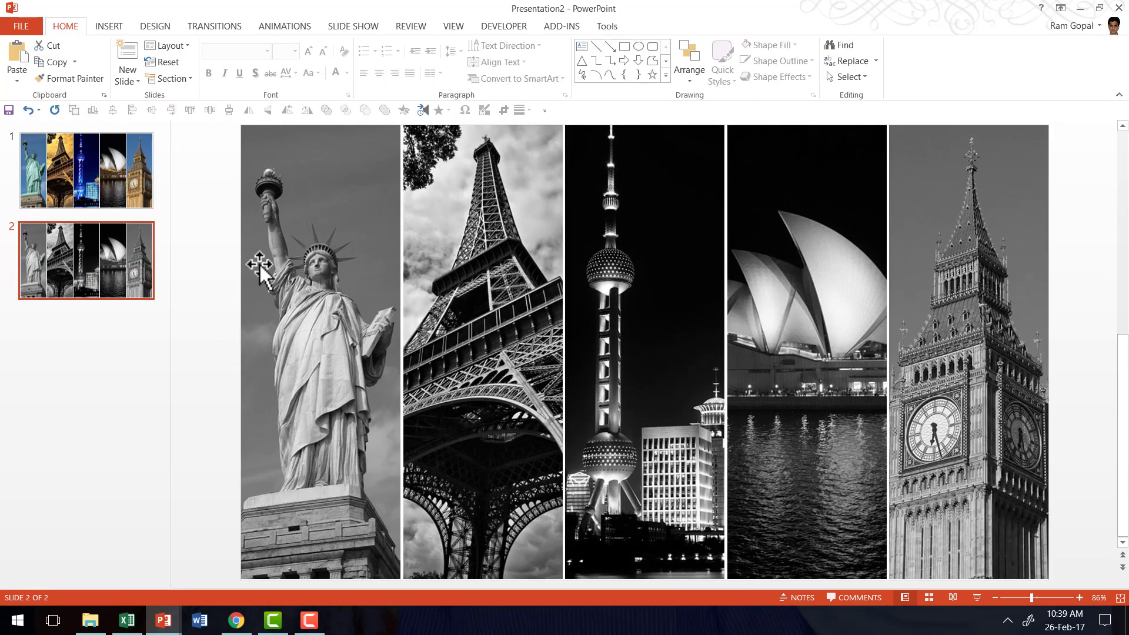
pyautogui.click(132, 203)
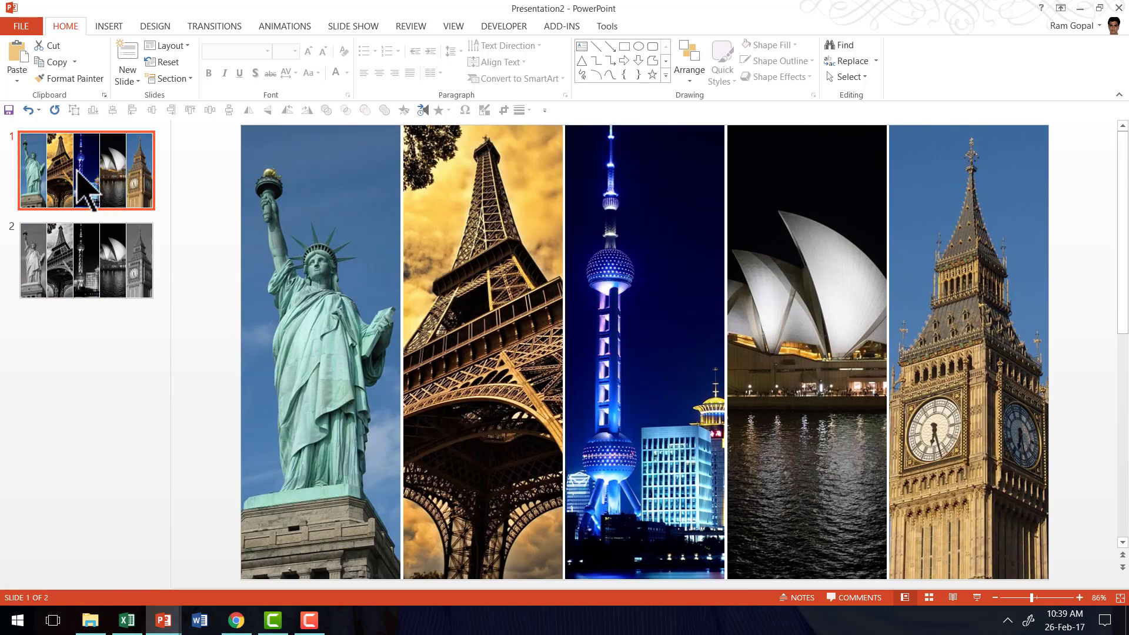
# Step: Duplicate the colour first slide and select its five landmark photos
pyautogui.rightClick(105, 199)
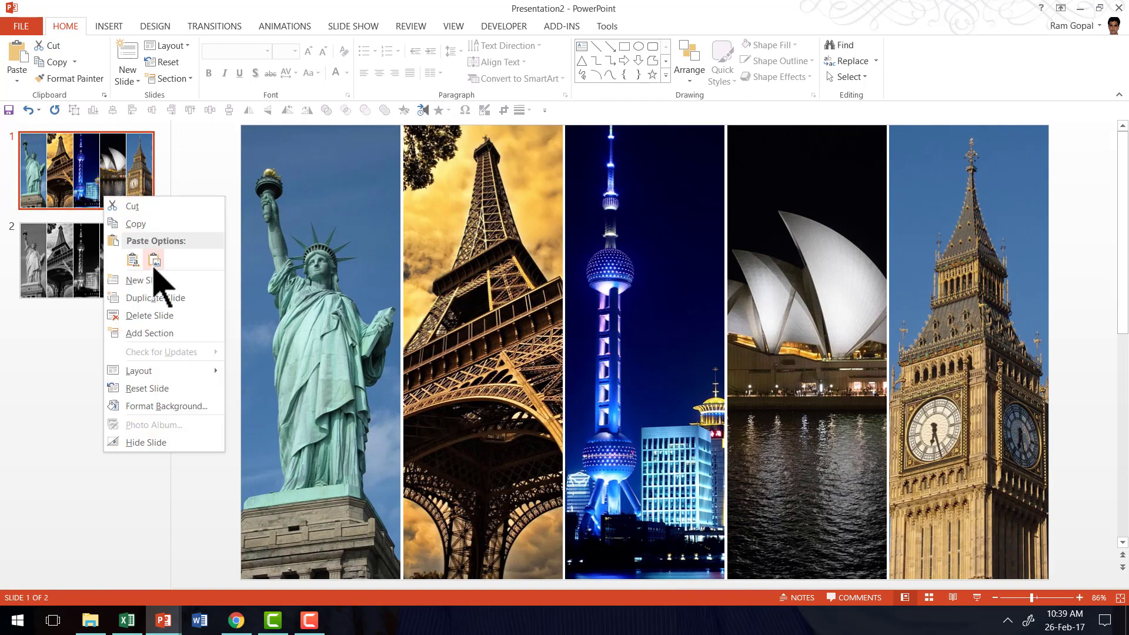
pyautogui.click(148, 297)
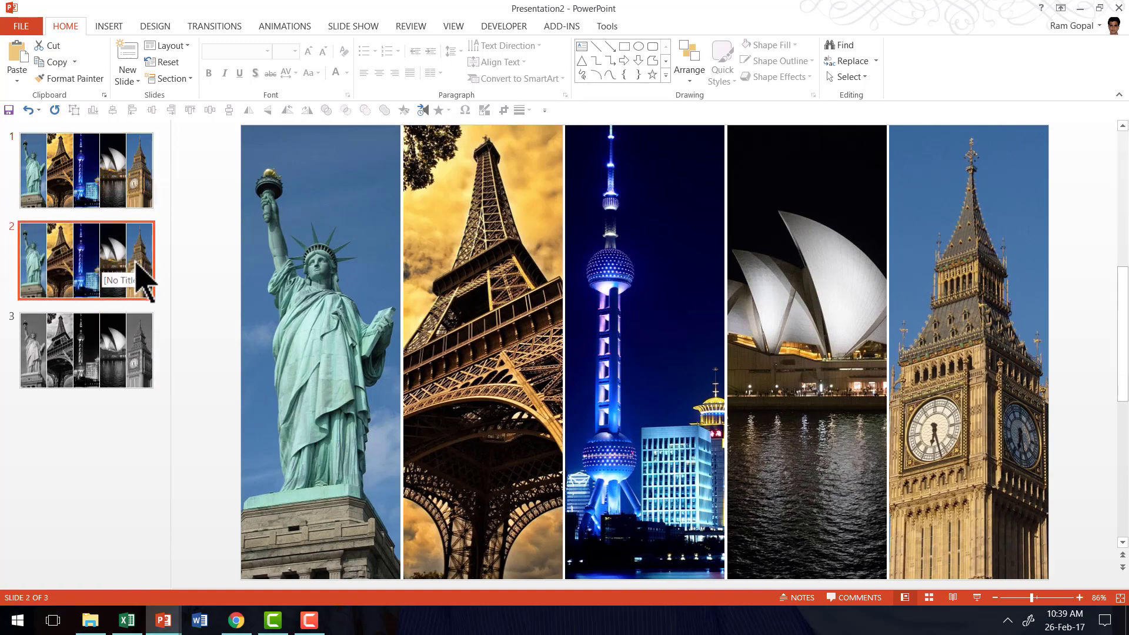
pyautogui.click(376, 267)
pyautogui.keyDown('shift'); pyautogui.click(456, 267); pyautogui.keyUp('shift')
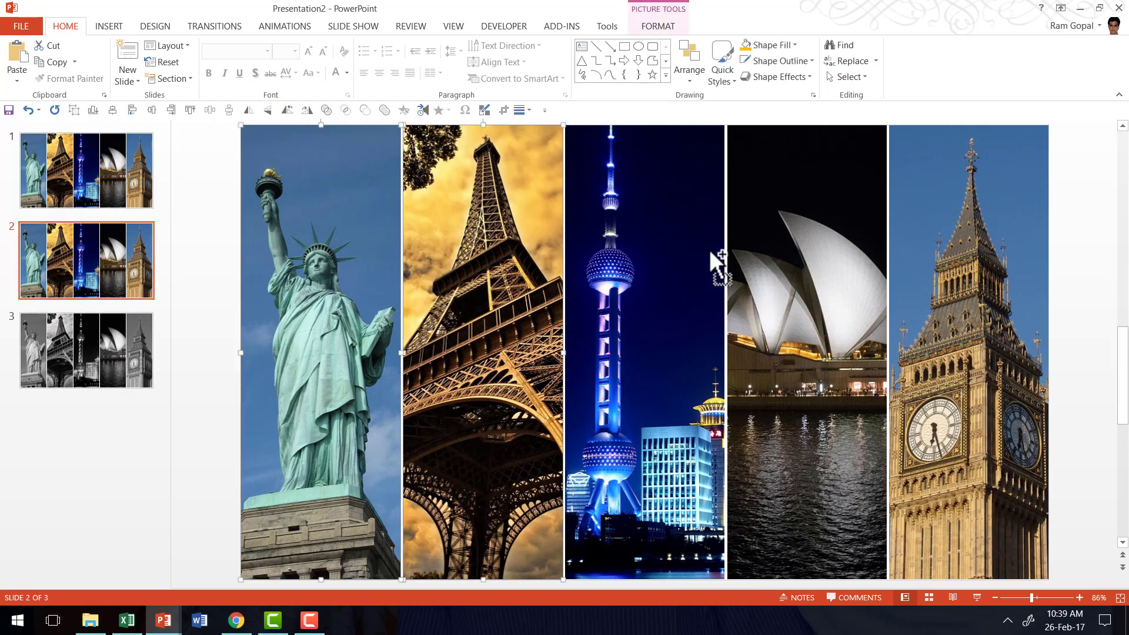
pyautogui.keyDown('shift'); pyautogui.click(671, 253); pyautogui.keyUp('shift')
pyautogui.keyDown('shift'); pyautogui.click(789, 253); pyautogui.keyUp('shift')
pyautogui.keyDown('shift'); pyautogui.click(975, 243); pyautogui.keyUp('shift')
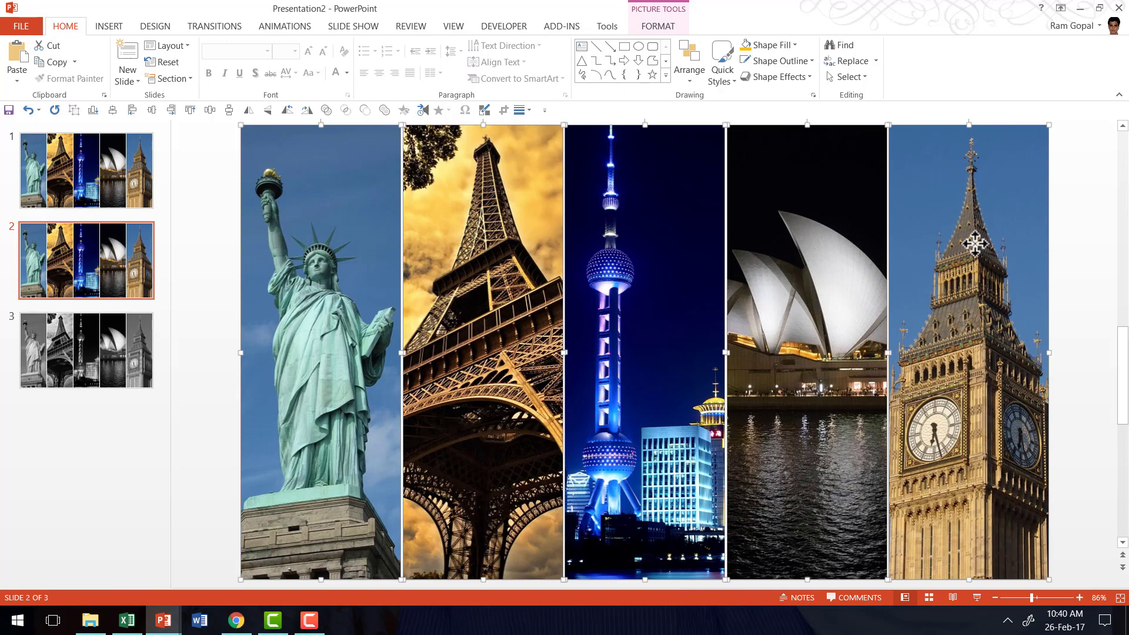
# Step: Move the five colour photos onto slide 3, aligned over the grayscale copies
pyautogui.hotkey('ctrl', 'x')
pyautogui.click(123, 343)
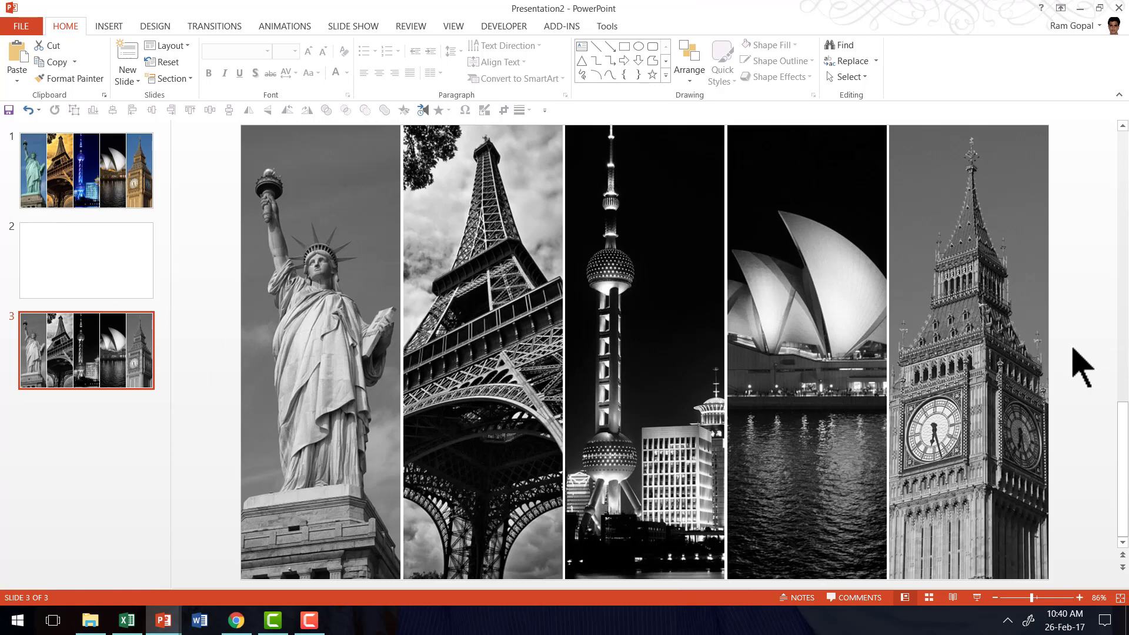
pyautogui.hotkey('ctrl', 'v')
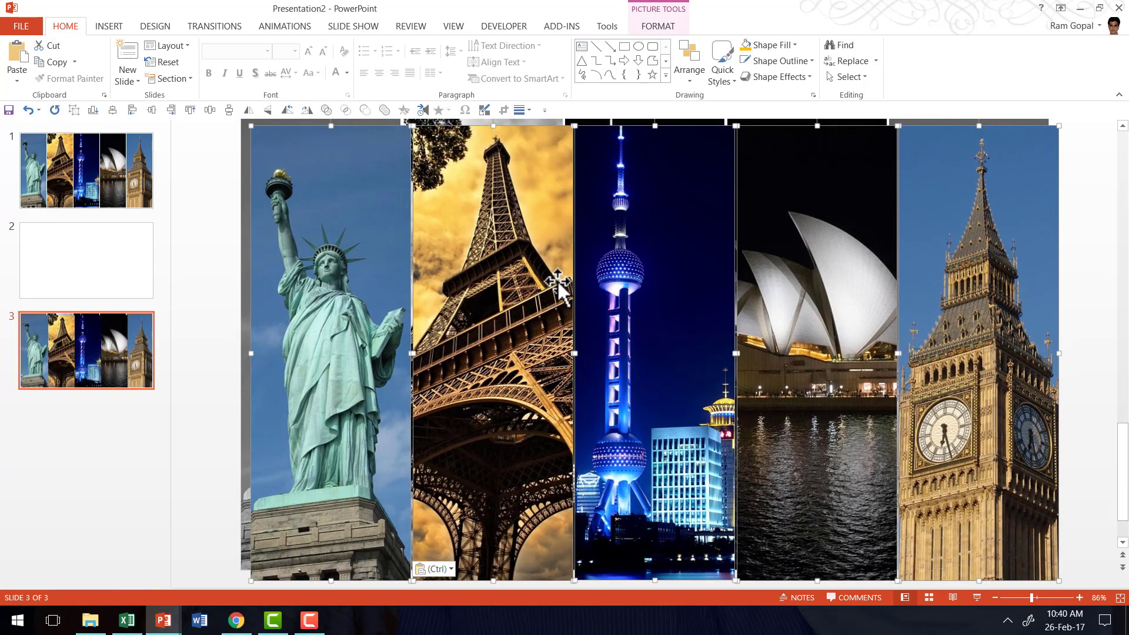
pyautogui.moveTo(459, 279); pyautogui.dragTo(448, 275)
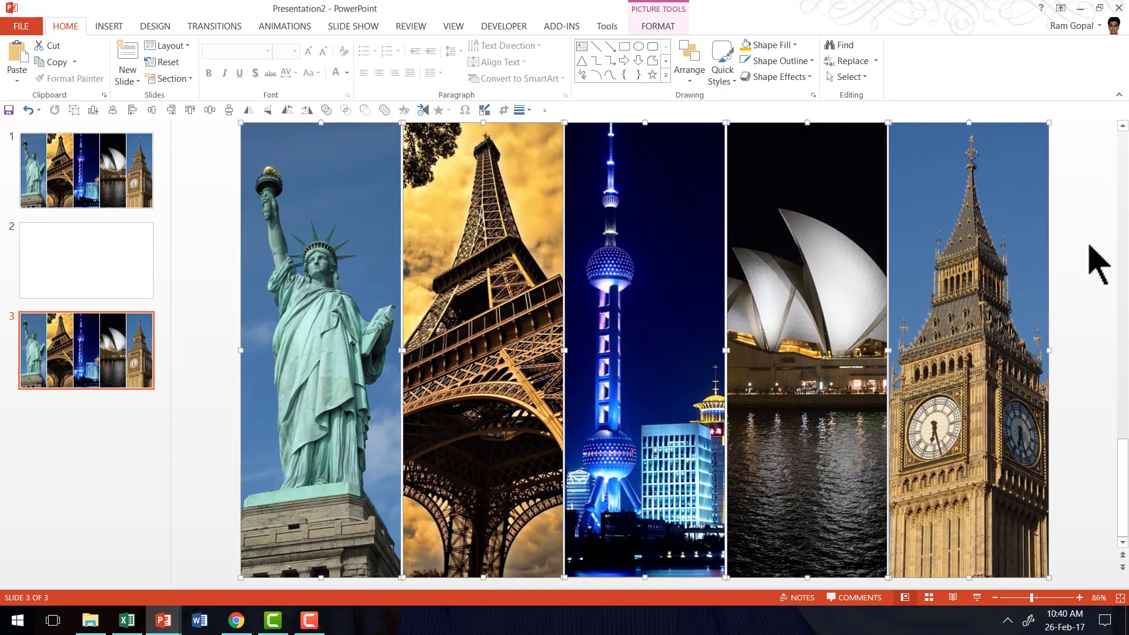
# Step: Give the colour photos a Fade entrance starting On Click with a 00.25 duration
pyautogui.click(293, 29)
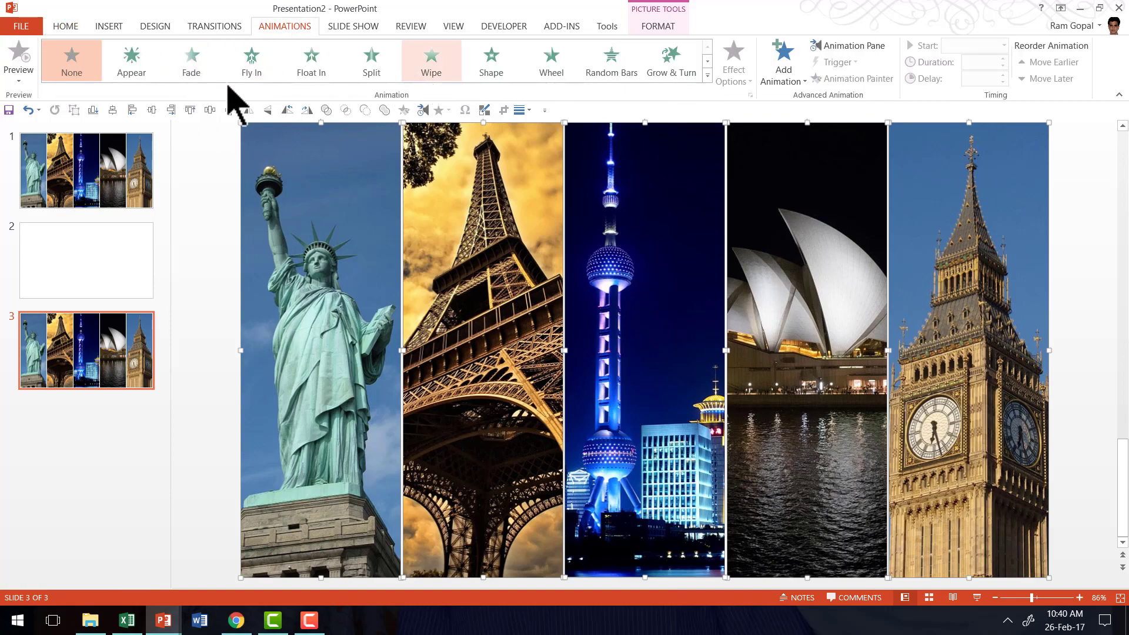
pyautogui.click(210, 76)
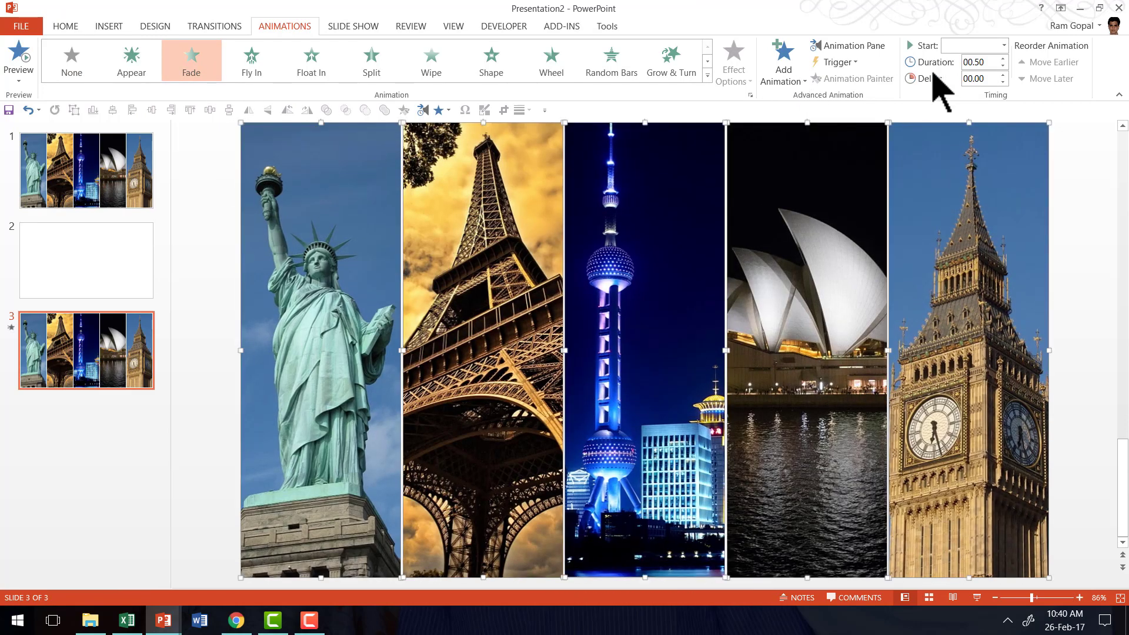
pyautogui.click(976, 47)
pyautogui.click(962, 64)
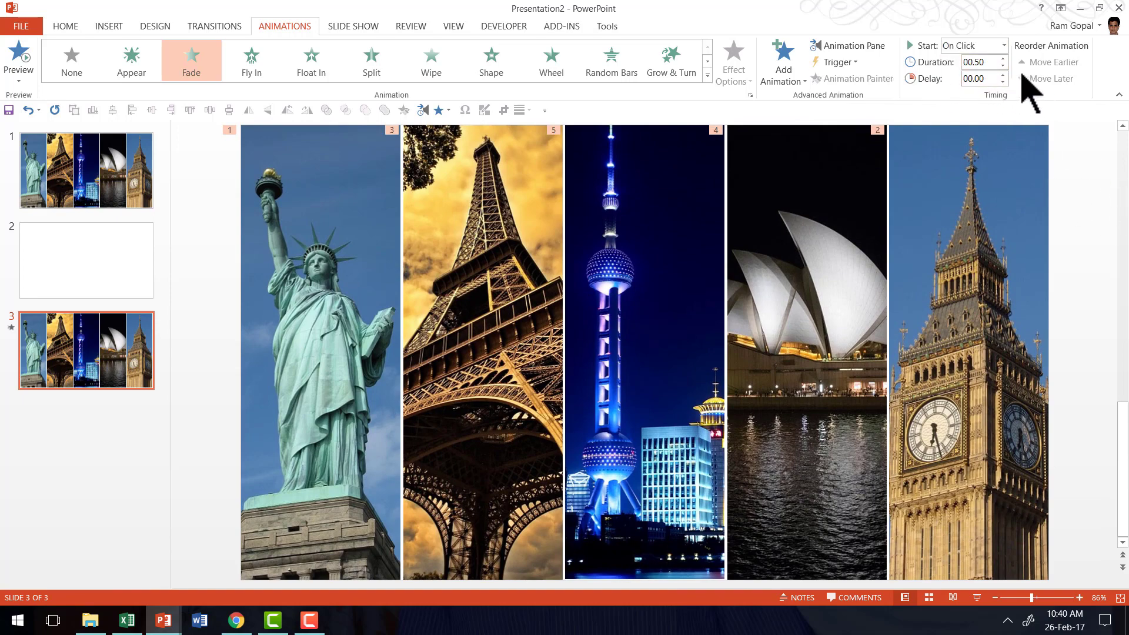
pyautogui.click(1003, 66)
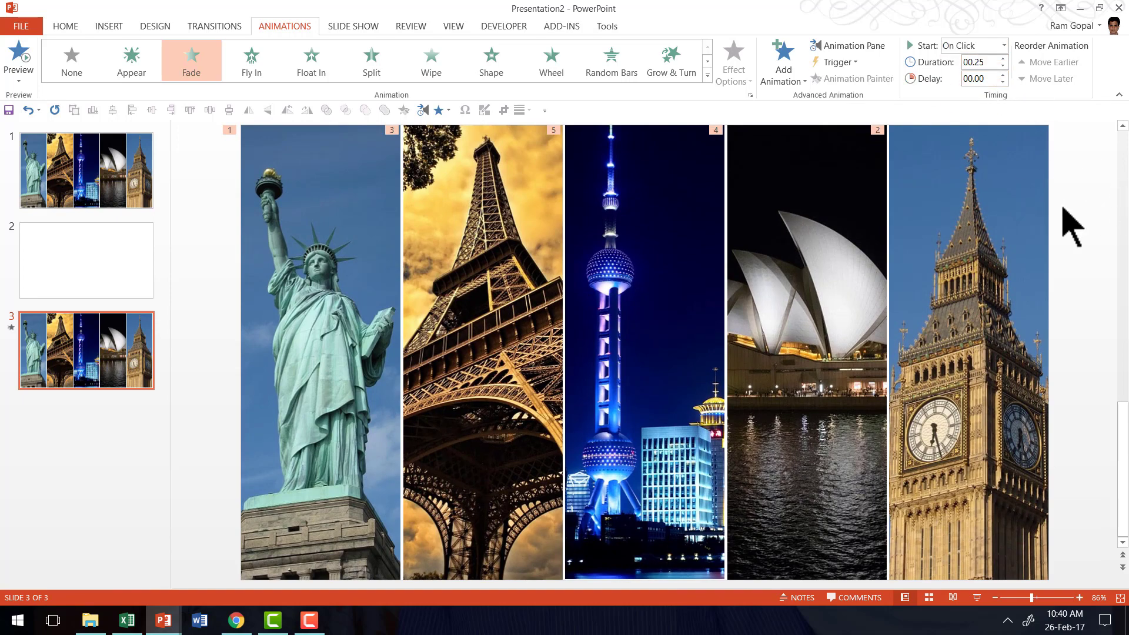
pyautogui.click(977, 598)
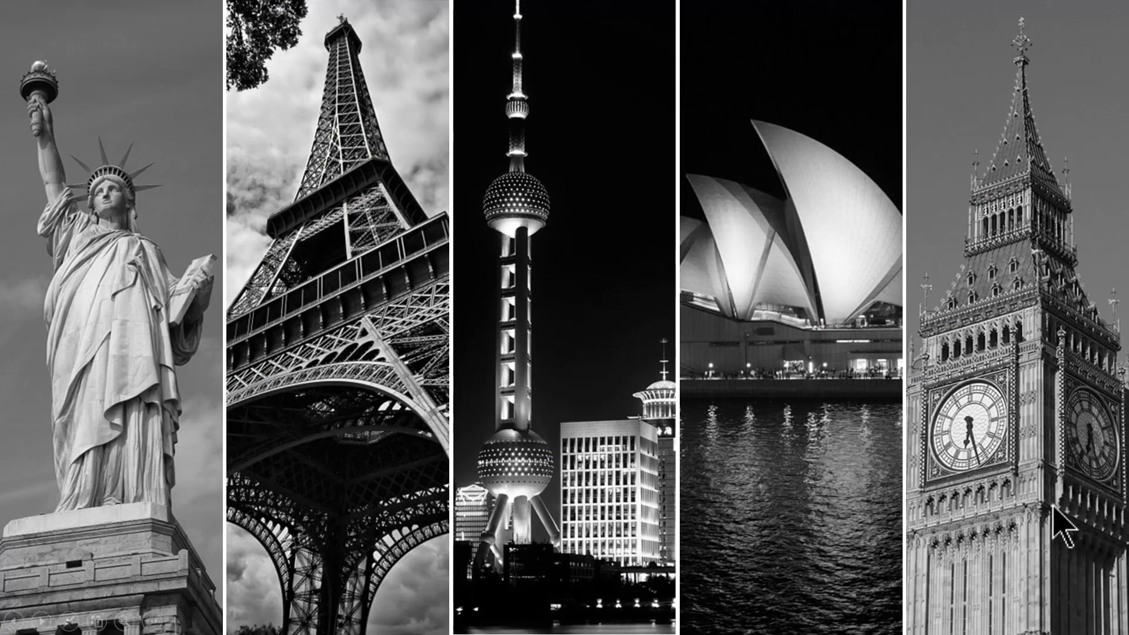
# Step: Fade in the Statue of Liberty, Big Ben and Eiffel Tower in the slide show, then exit
pyautogui.click(147, 370)
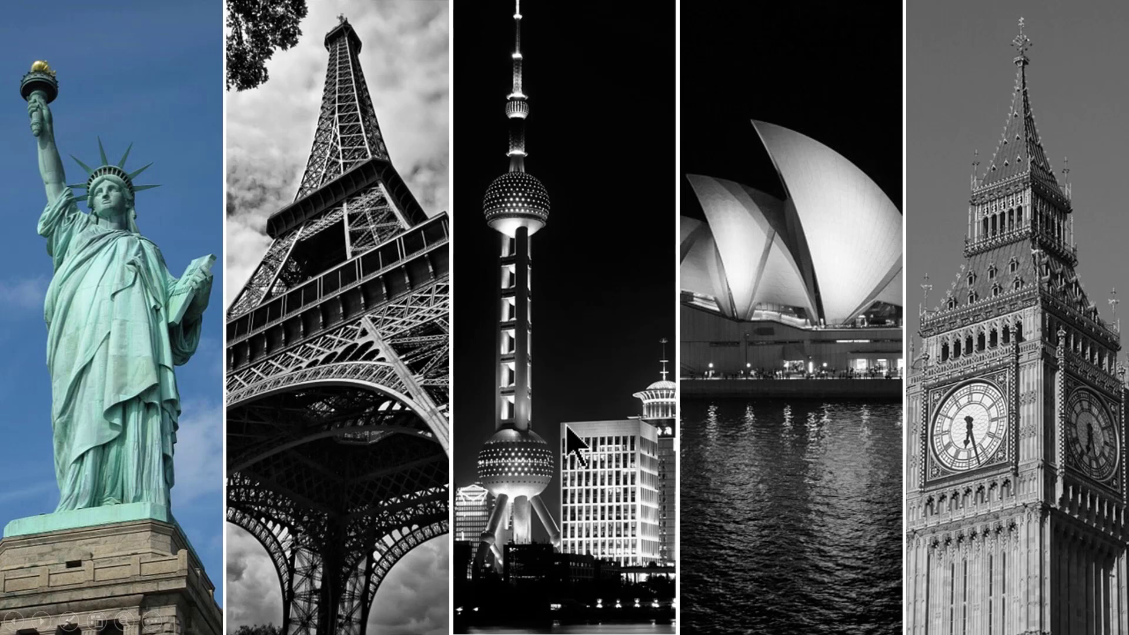
pyautogui.click(1061, 394)
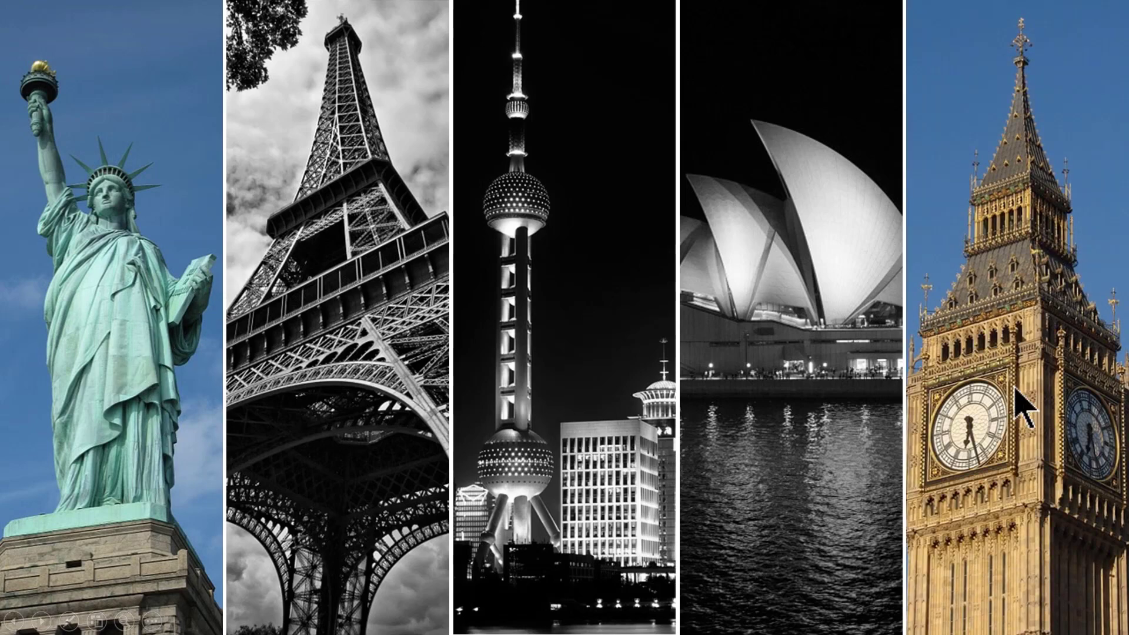
pyautogui.click(685, 476)
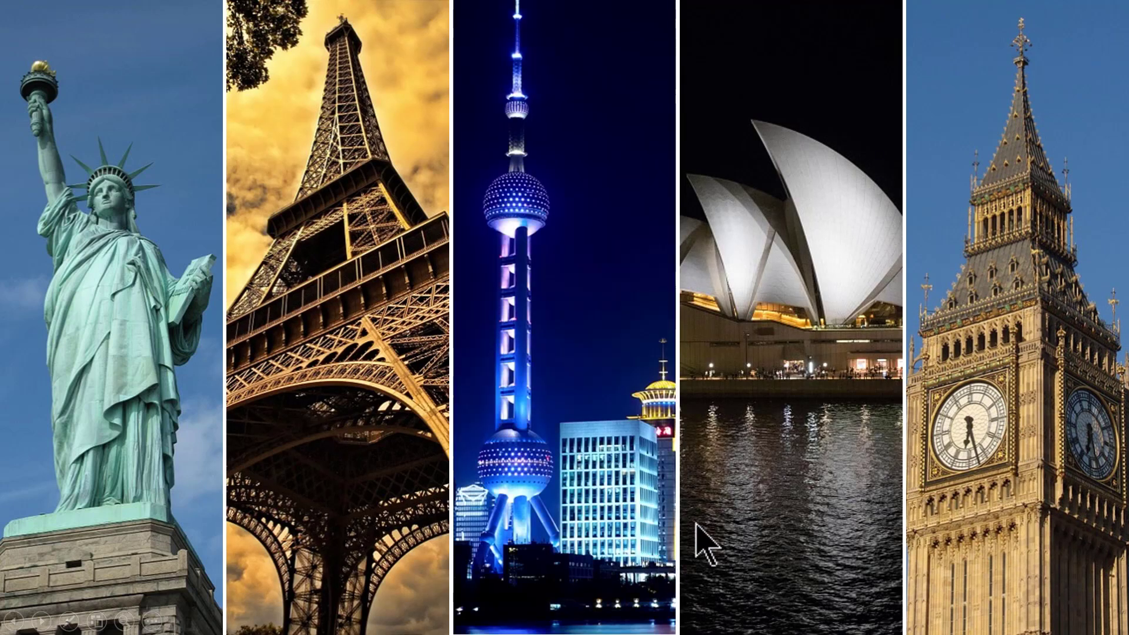
pyautogui.press('Escape')
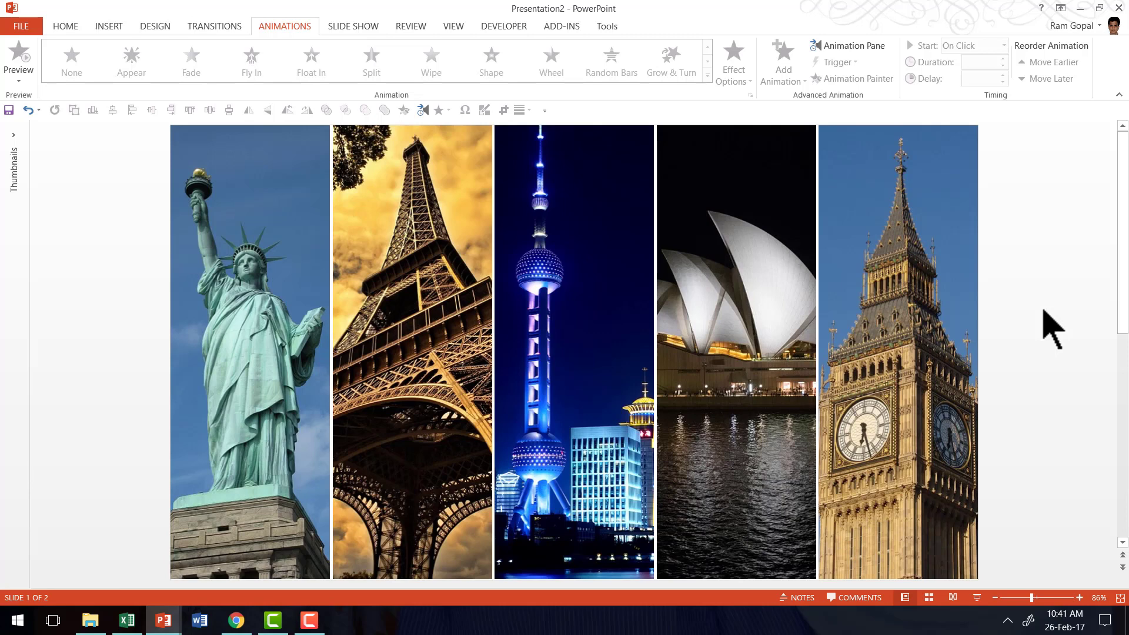
# Step: Recolor the Eiffel Tower, Pearl Tower, Opera House and Big Ben photos Gray-25%, Background color 2 Light
pyautogui.click(412, 303)
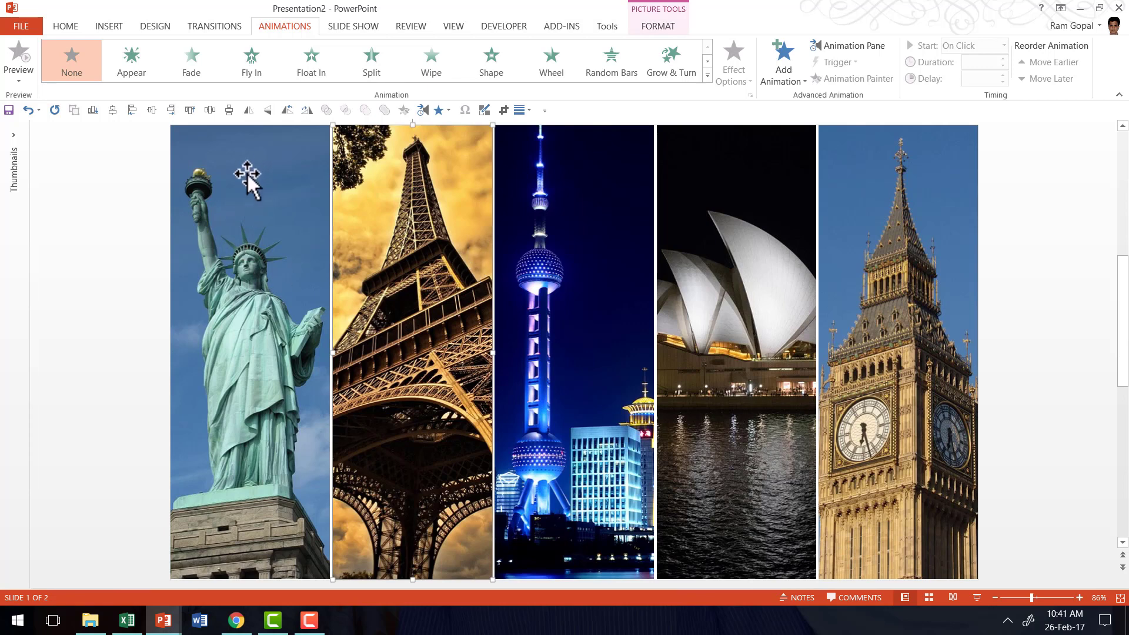
pyautogui.keyDown('shift'); pyautogui.click(519, 297); pyautogui.keyUp('shift')
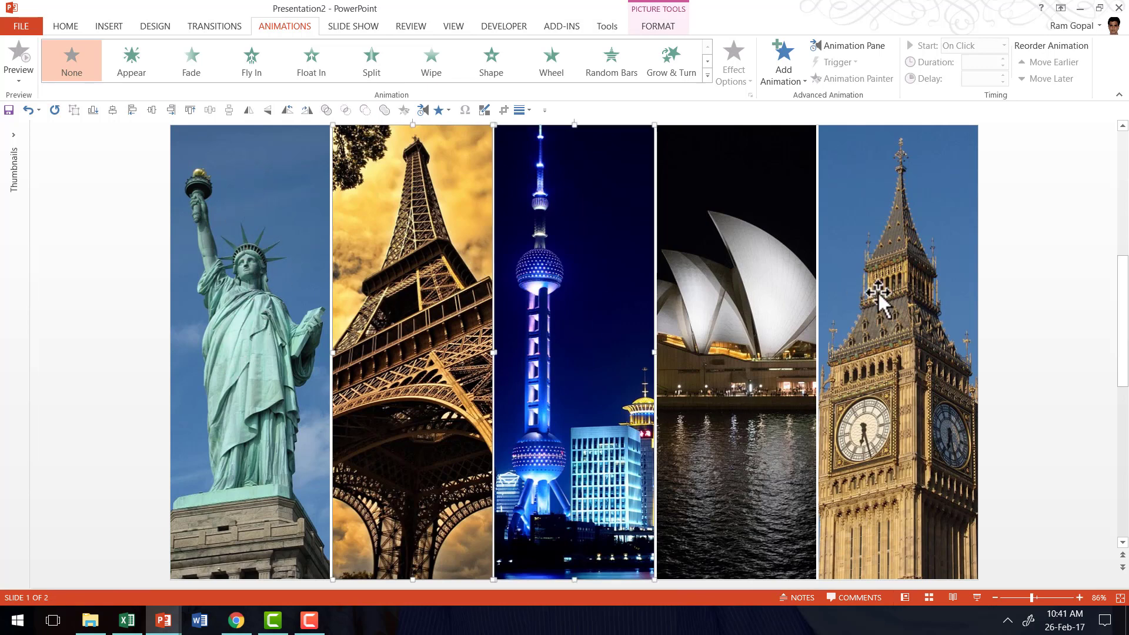
pyautogui.keyDown('shift'); pyautogui.click(774, 288); pyautogui.keyUp('shift')
pyautogui.keyDown('shift'); pyautogui.click(906, 290); pyautogui.keyUp('shift')
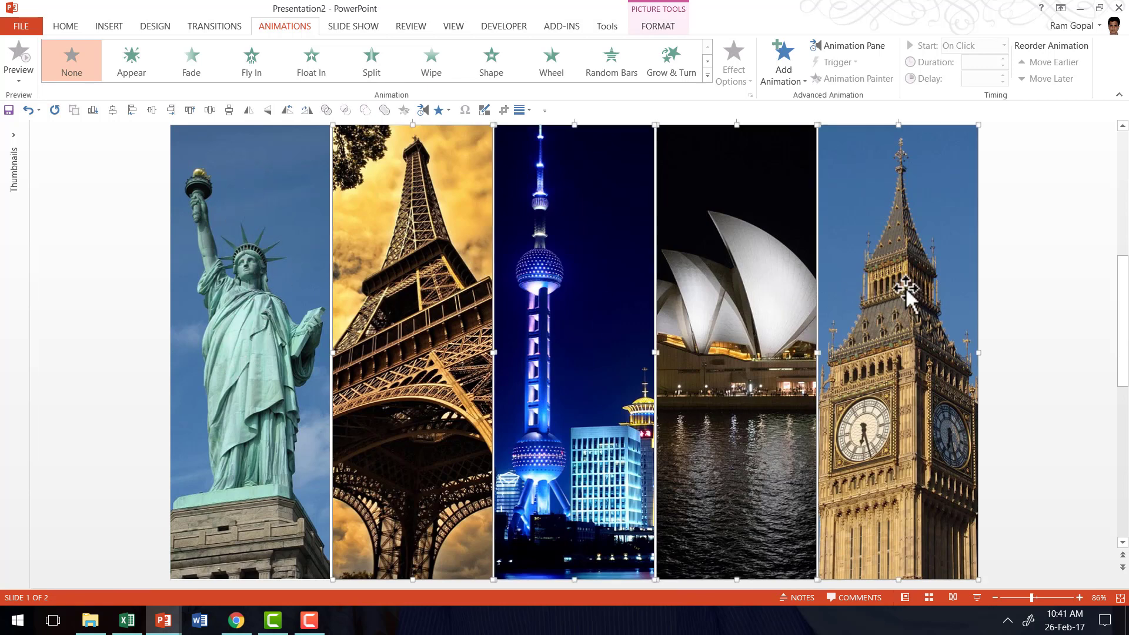
pyautogui.click(677, 29)
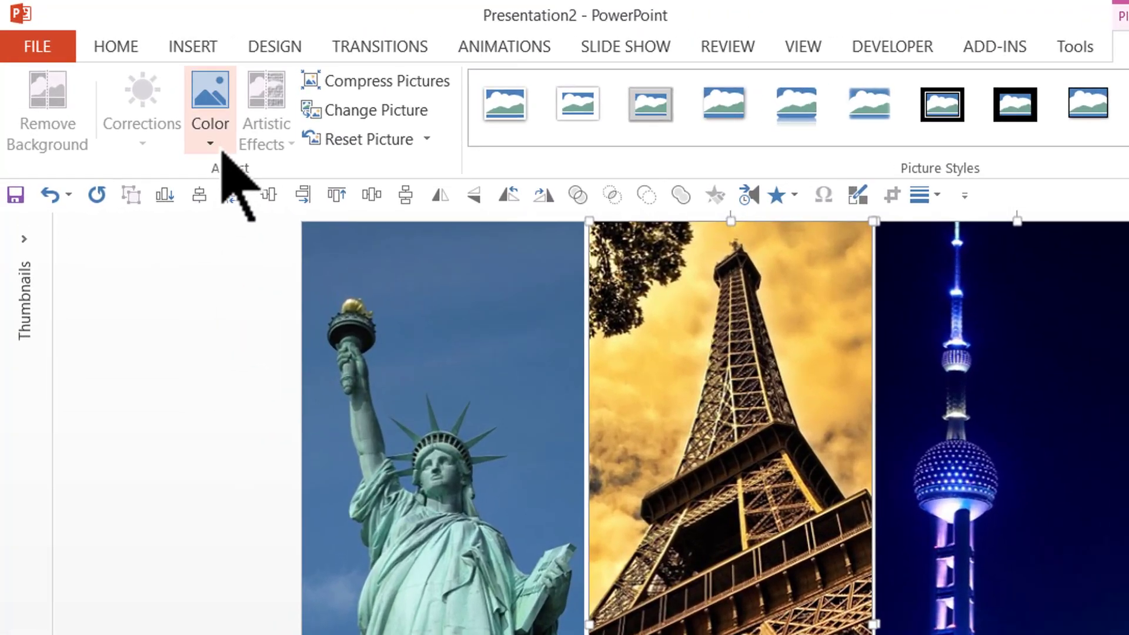
pyautogui.click(119, 73)
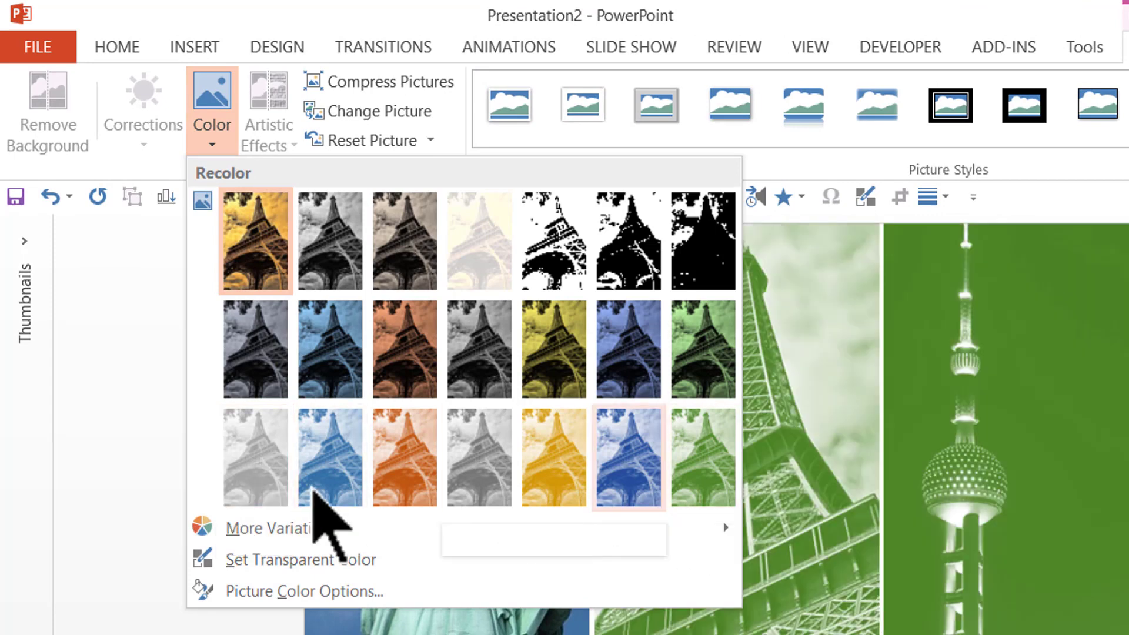
pyautogui.click(265, 488)
pyautogui.click(1089, 373)
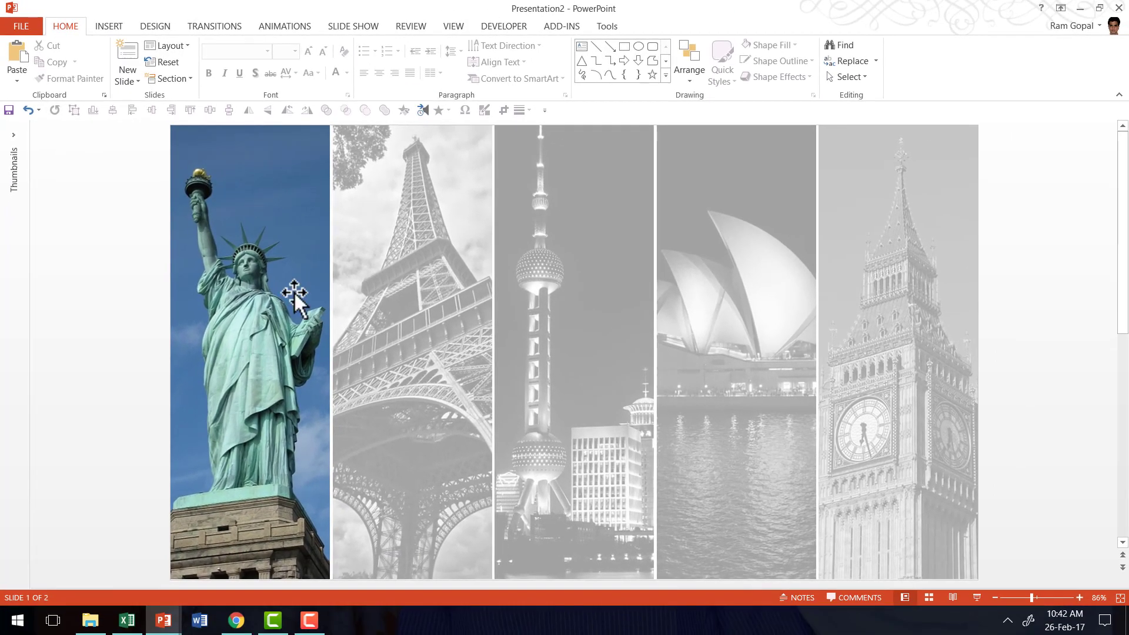